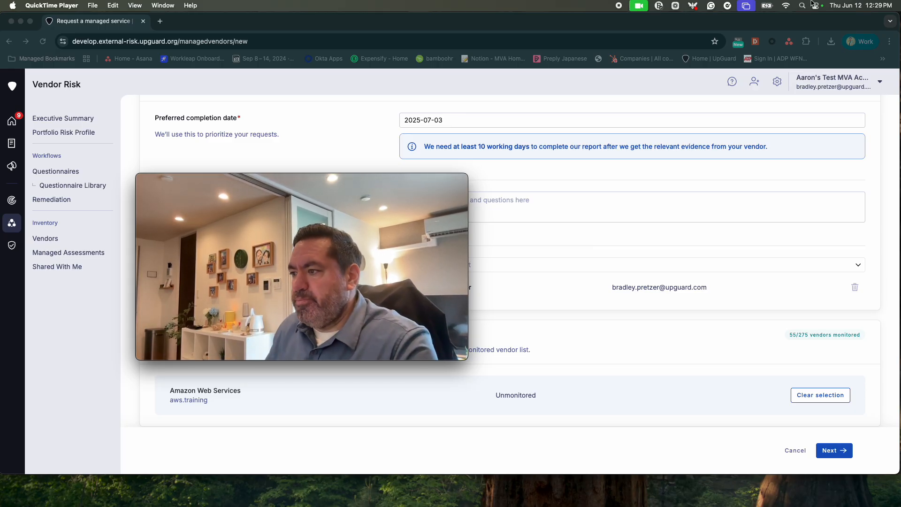
# Step: Scroll through the request form and return focus to it
pyautogui.click(151, 180)
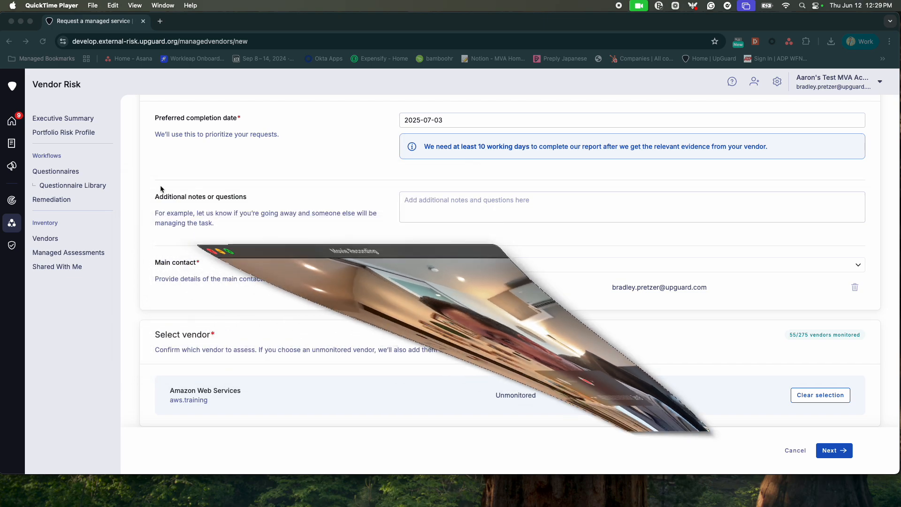
pyautogui.scroll(3, 237, 220)
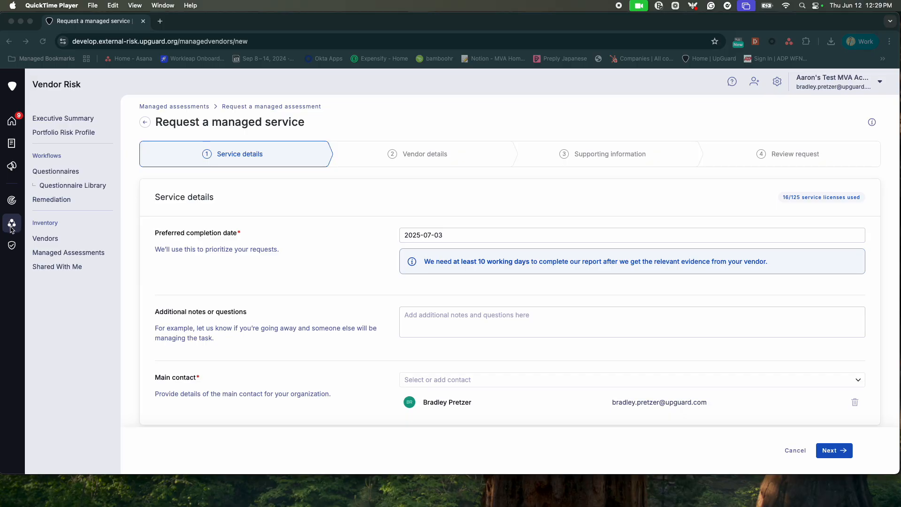
pyautogui.click(4, 276)
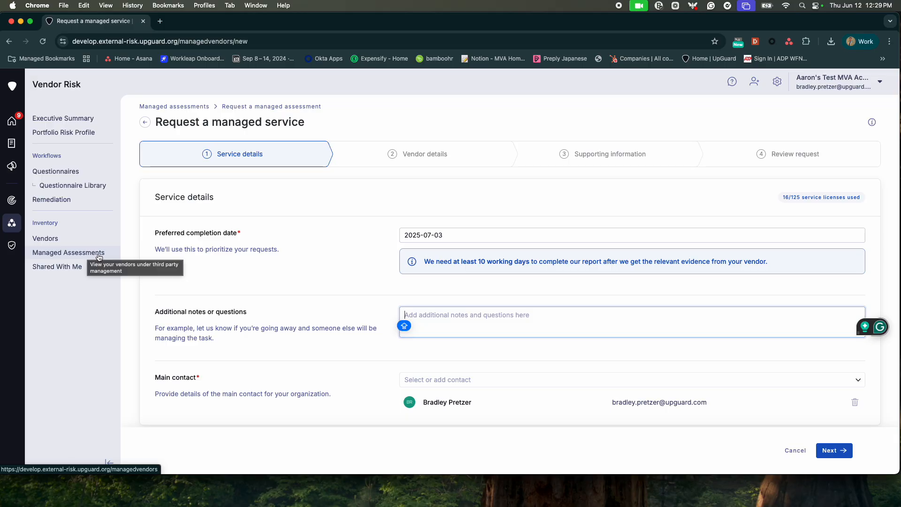
pyautogui.scroll(2, 357, 280)
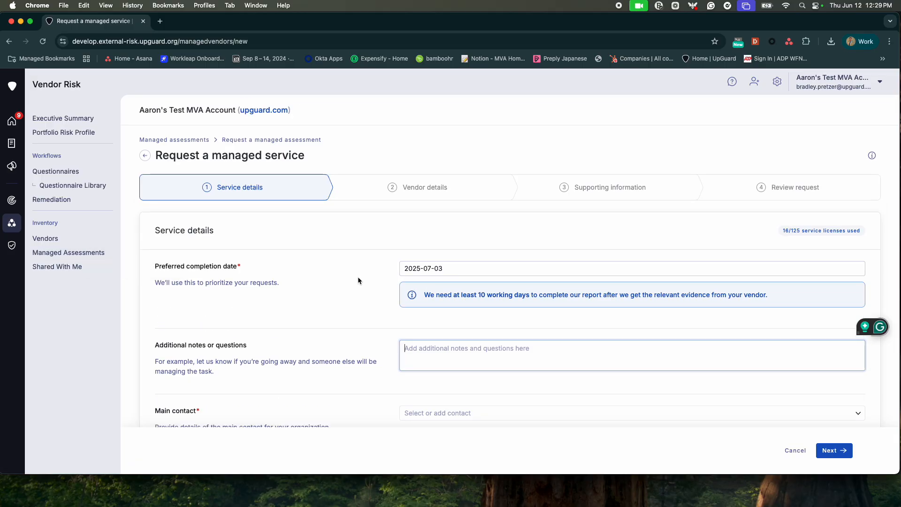
pyautogui.scroll(-1, 358, 280)
pyautogui.scroll(-5, 357, 280)
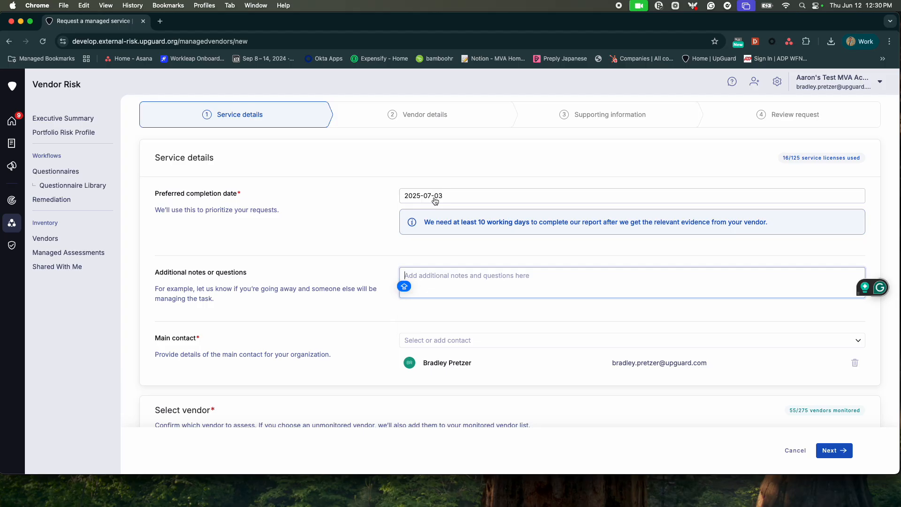
# Step: Keep the completion date at 2025-07-03 and begin an entry in the additional notes
pyautogui.click(436, 201)
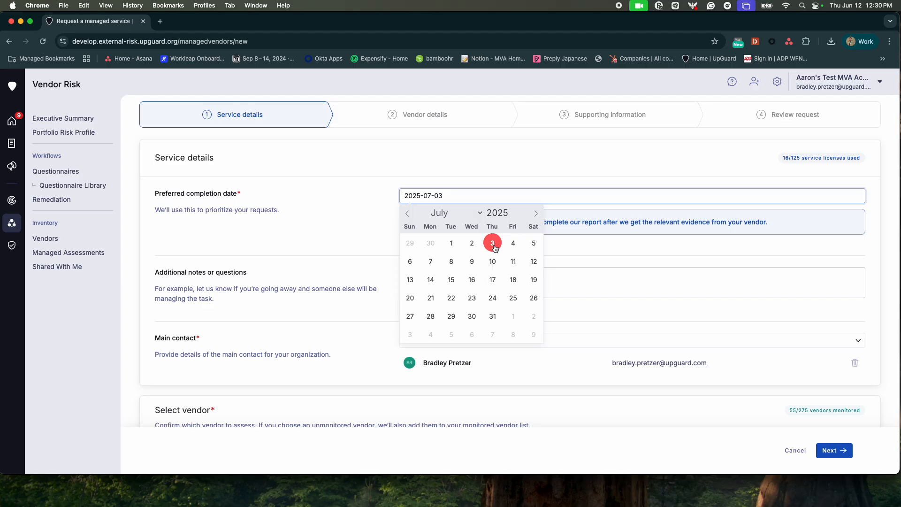
pyautogui.click(573, 251)
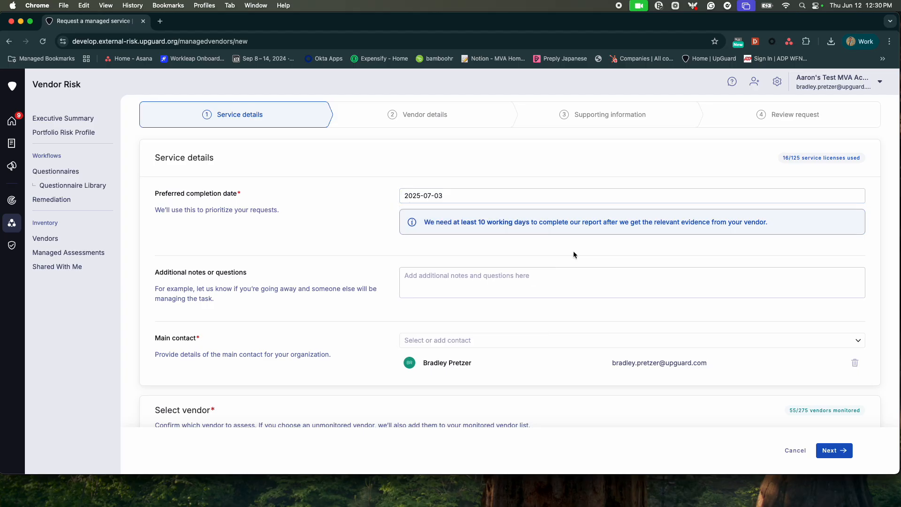
pyautogui.scroll(-3, 483, 257)
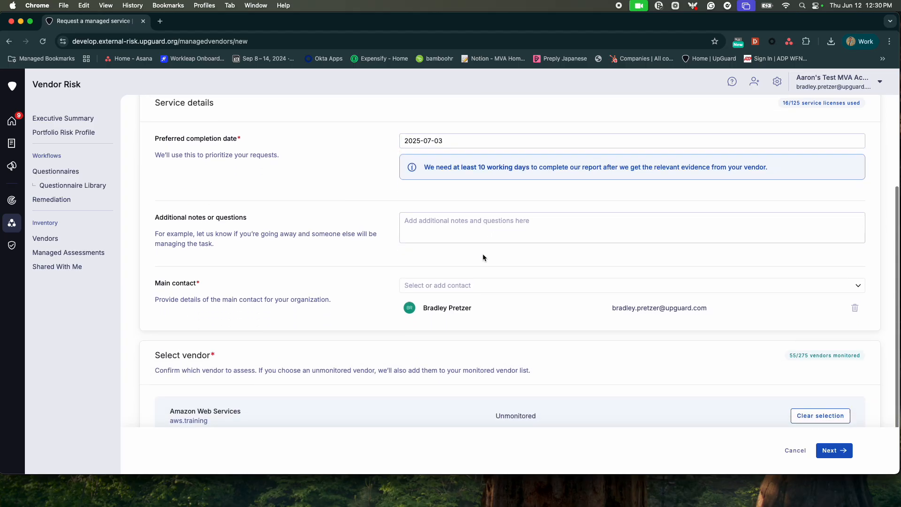
pyautogui.scroll(1, 425, 207)
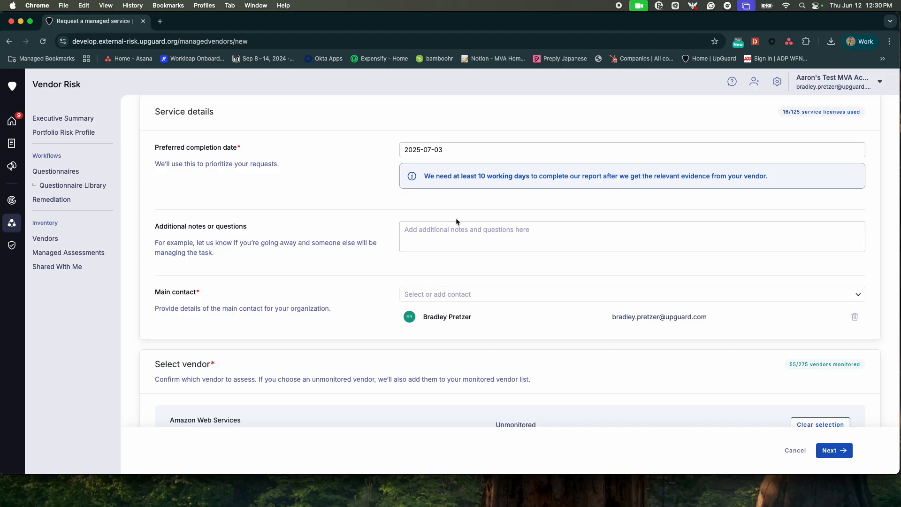
pyautogui.click(450, 244)
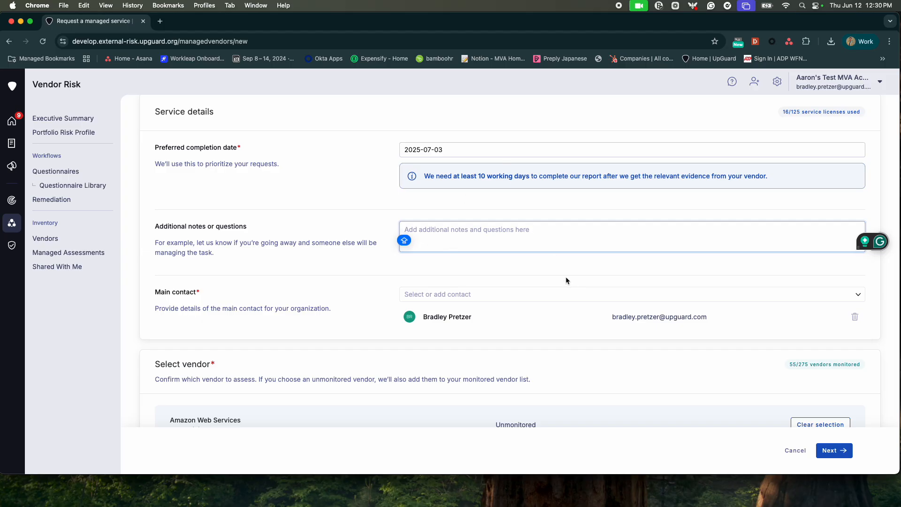
pyautogui.scroll(-2, 563, 272)
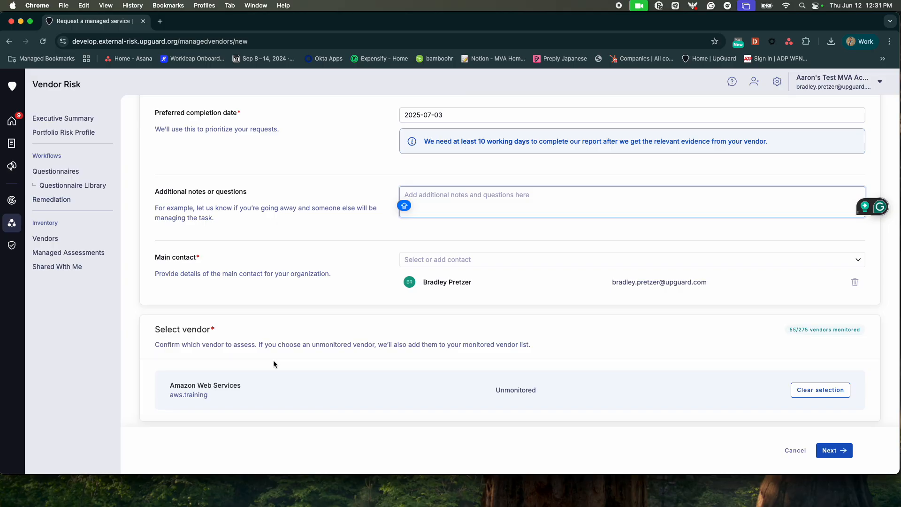
# Step: Clear the current vendor and pick Amazon Web Services from the vendor search results
pyautogui.click(825, 395)
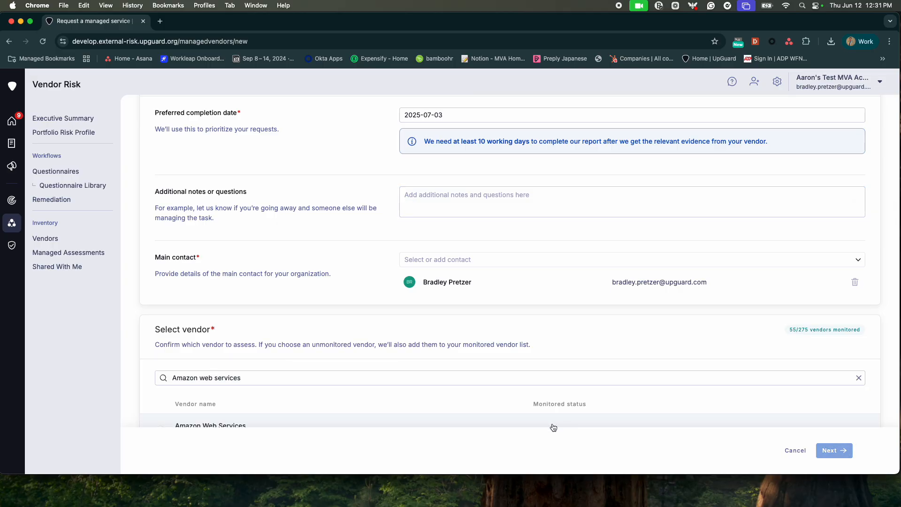
pyautogui.click(278, 379)
pyautogui.scroll(-2, 278, 375)
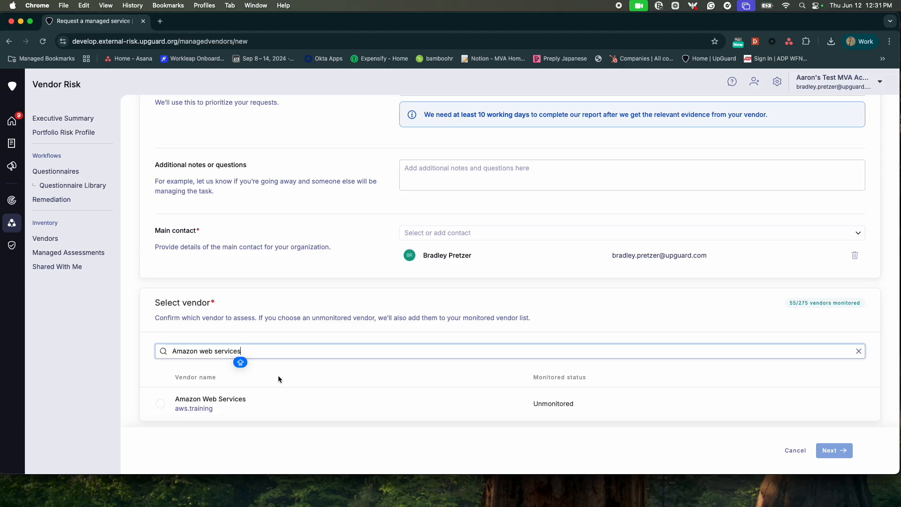
pyautogui.click(228, 403)
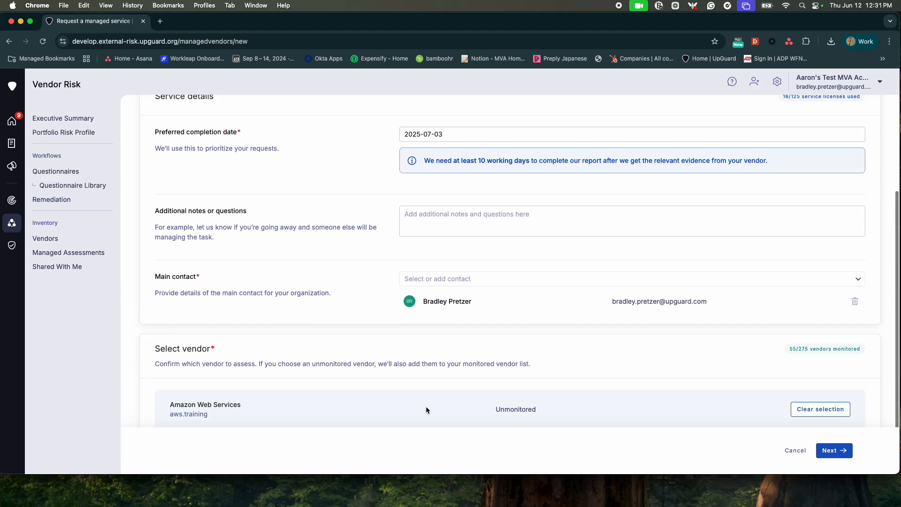
pyautogui.scroll(5, 426, 406)
pyautogui.scroll(1, 429, 406)
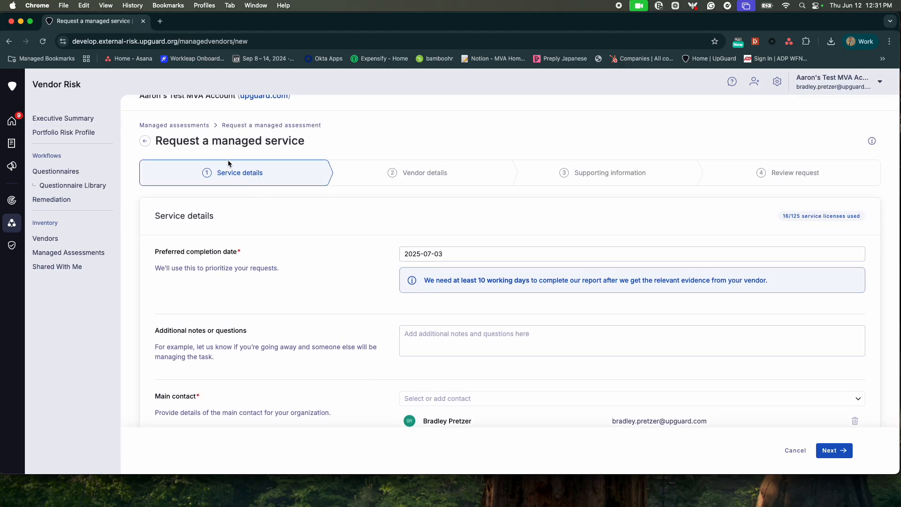
pyautogui.scroll(-3, 600, 334)
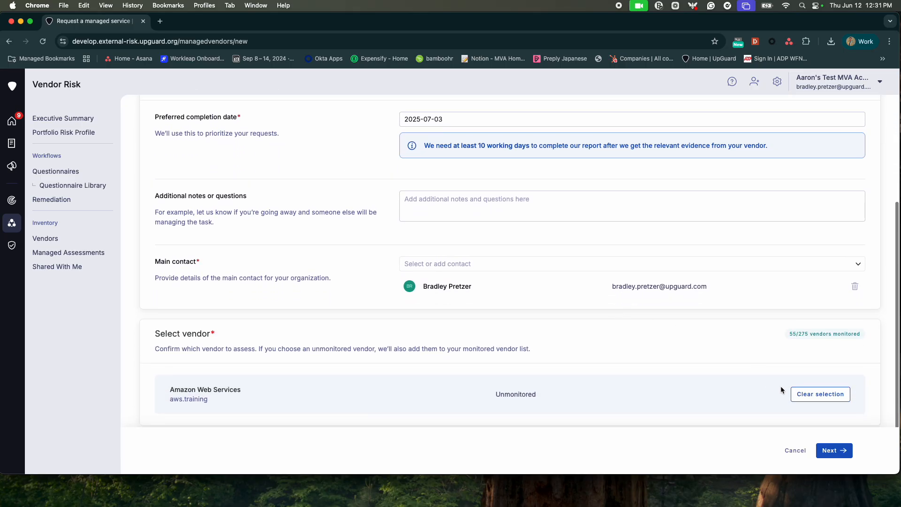
# Step: Advance to Vendor details and close the Portfolio dialog without saving, leaving the portfolio empty
pyautogui.click(833, 451)
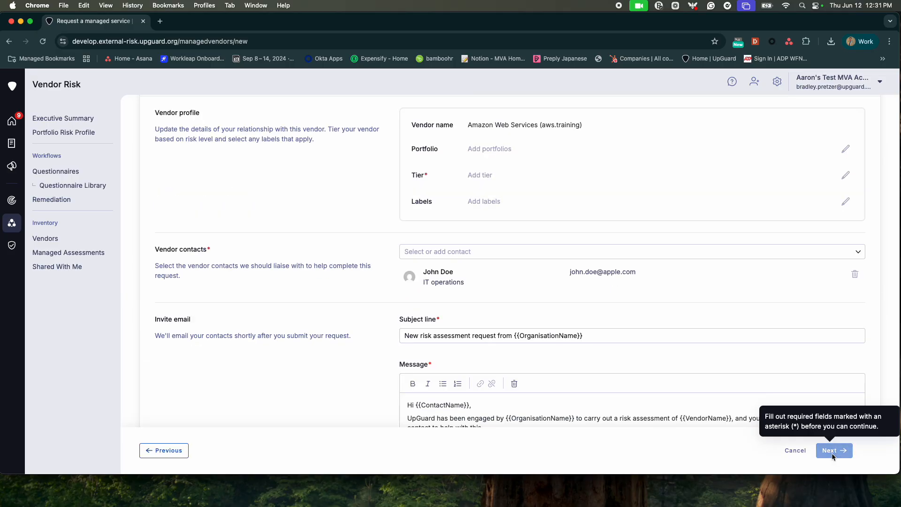
pyautogui.scroll(3, 512, 226)
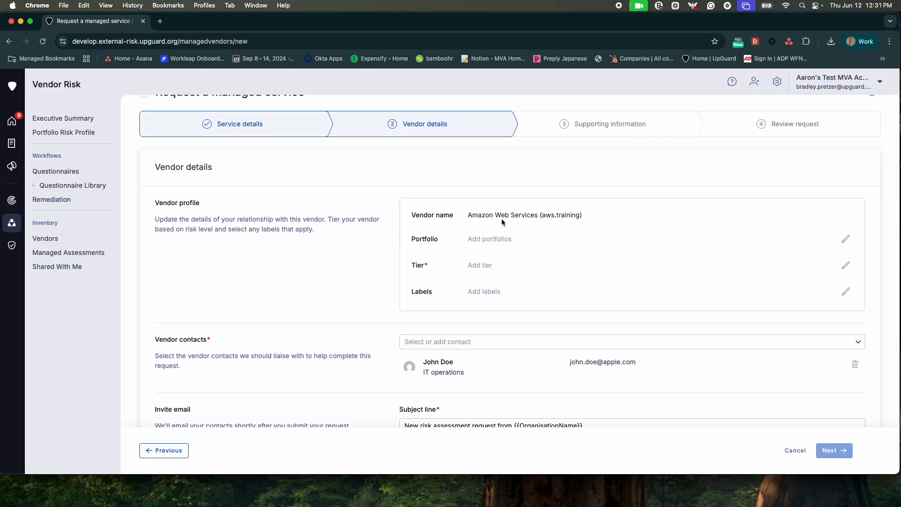
pyautogui.scroll(-1, 526, 220)
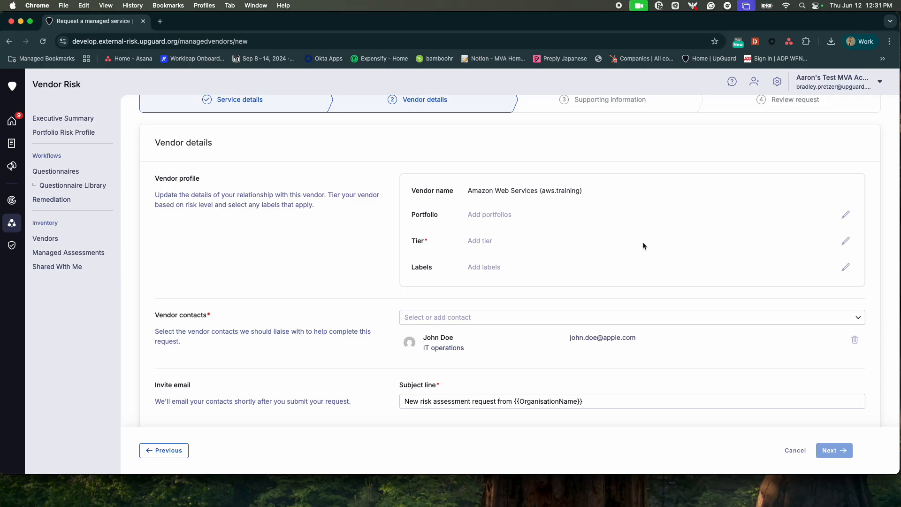
pyautogui.scroll(-1, 647, 244)
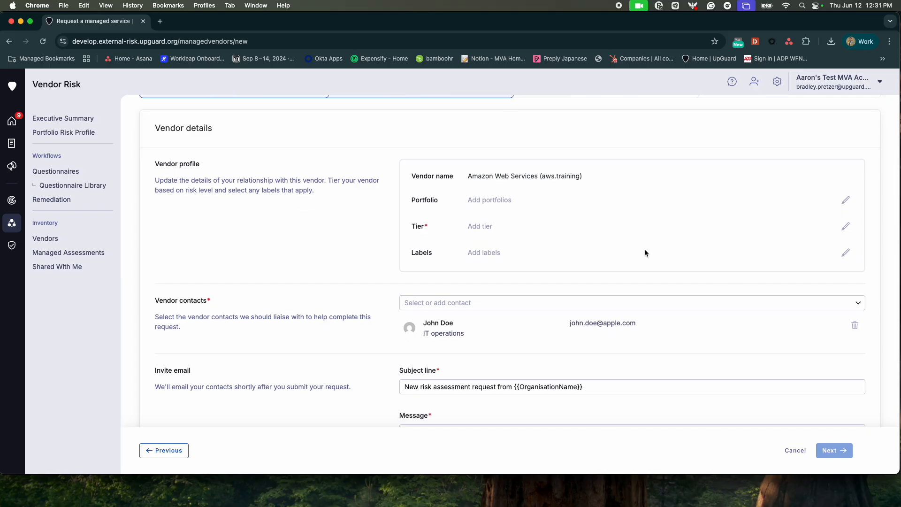
pyautogui.scroll(-1, 642, 250)
pyautogui.scroll(-1, 643, 248)
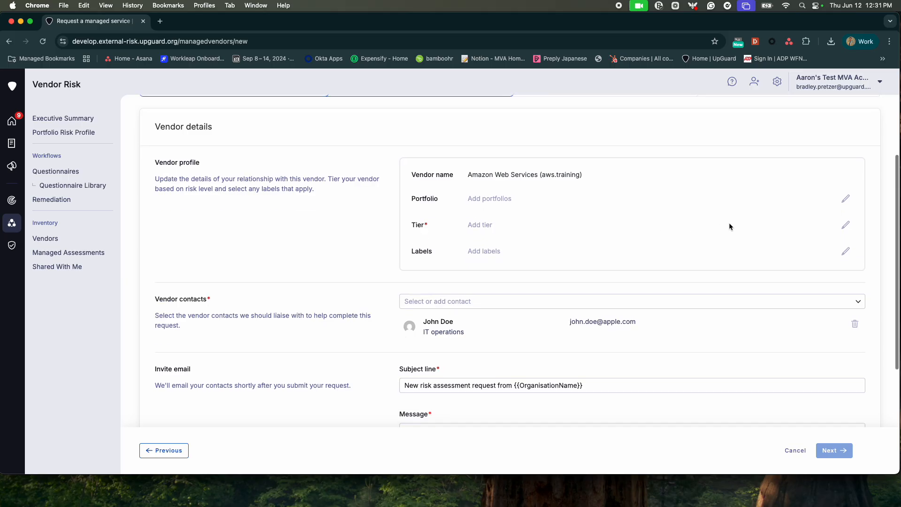
pyautogui.click(846, 199)
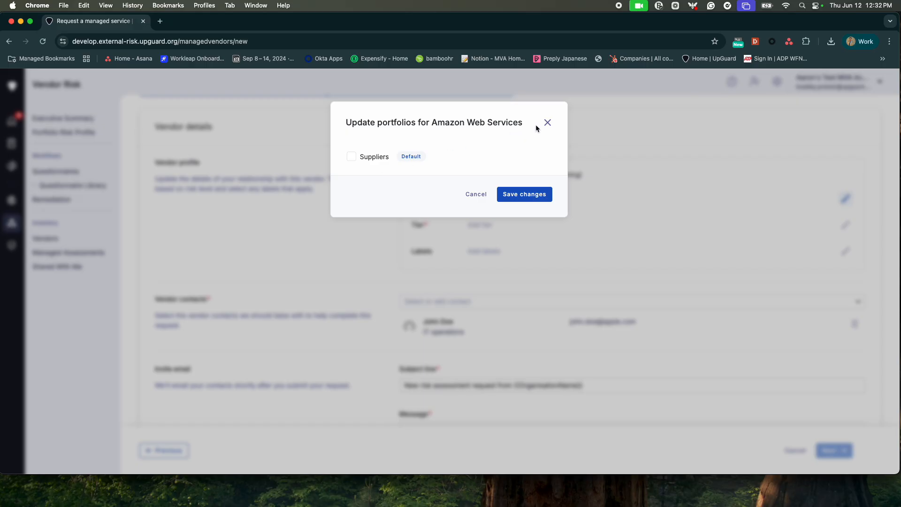
pyautogui.click(548, 122)
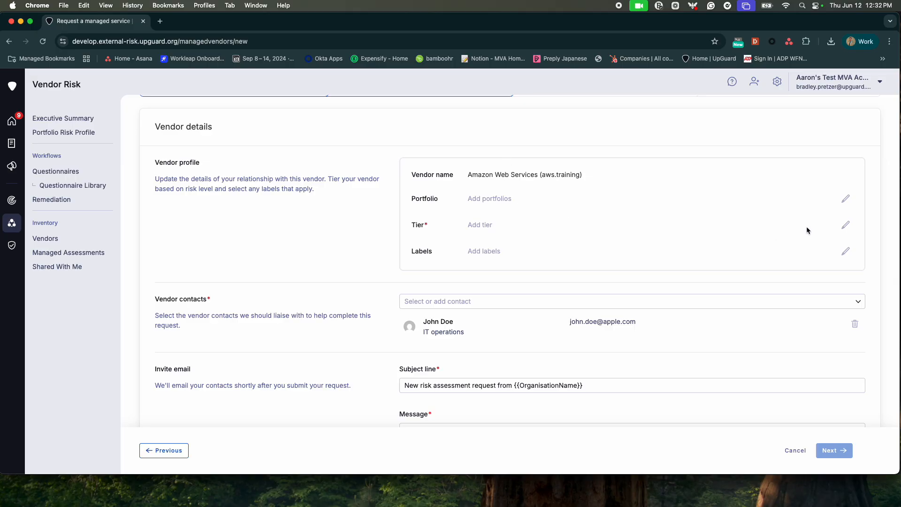
# Step: Pick Tier 1 in the vendor's tier dialog and confirm it with Select
pyautogui.click(846, 225)
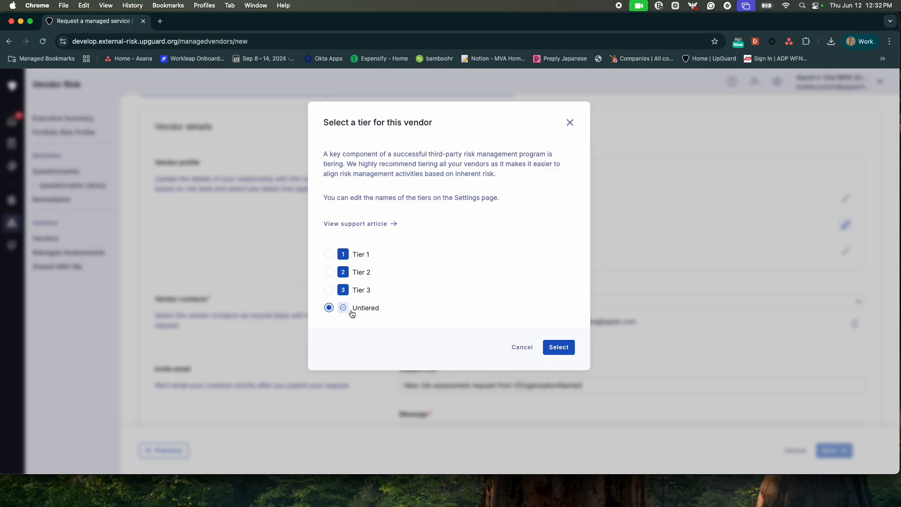
pyautogui.click(330, 254)
pyautogui.click(557, 347)
pyautogui.scroll(-2, 557, 345)
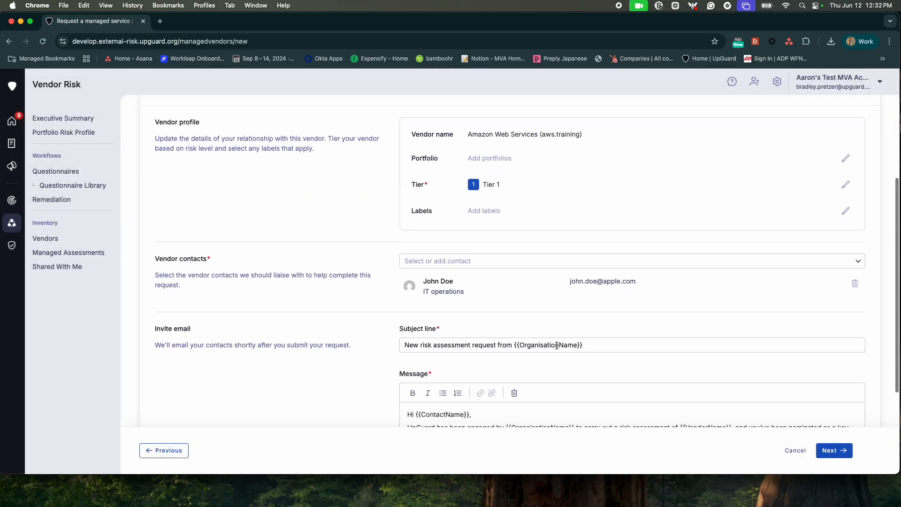
# Step: Apply the Business Data and Customer Data labels, then delete the existing contact and open the contact list
pyautogui.click(845, 211)
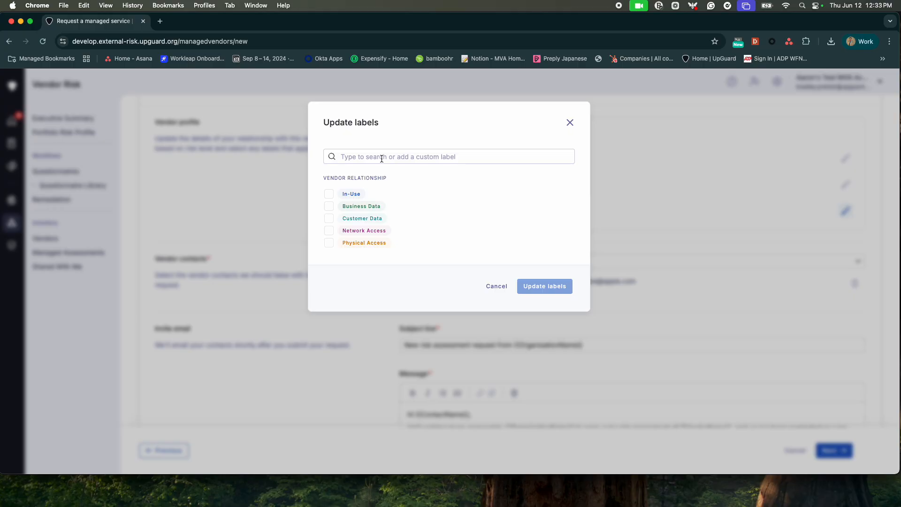
pyautogui.click(329, 208)
pyautogui.click(329, 219)
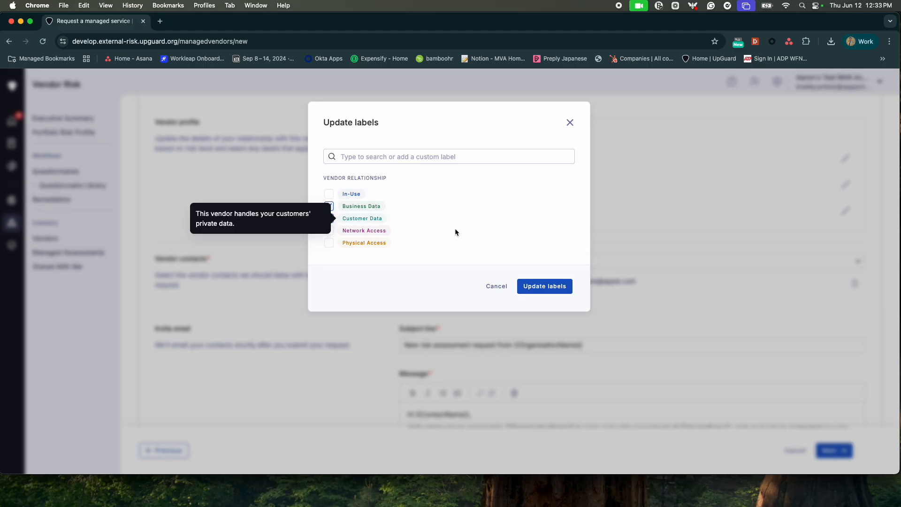
pyautogui.click(544, 287)
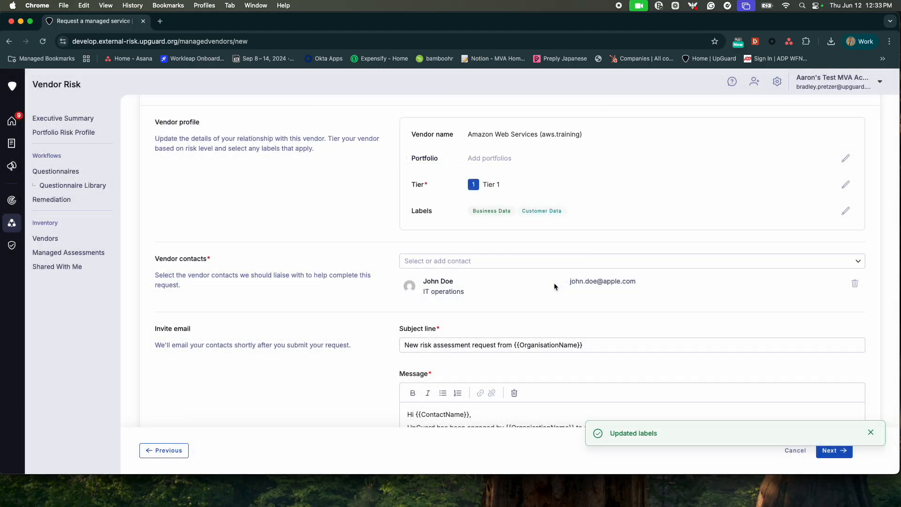
pyautogui.scroll(-3, 554, 281)
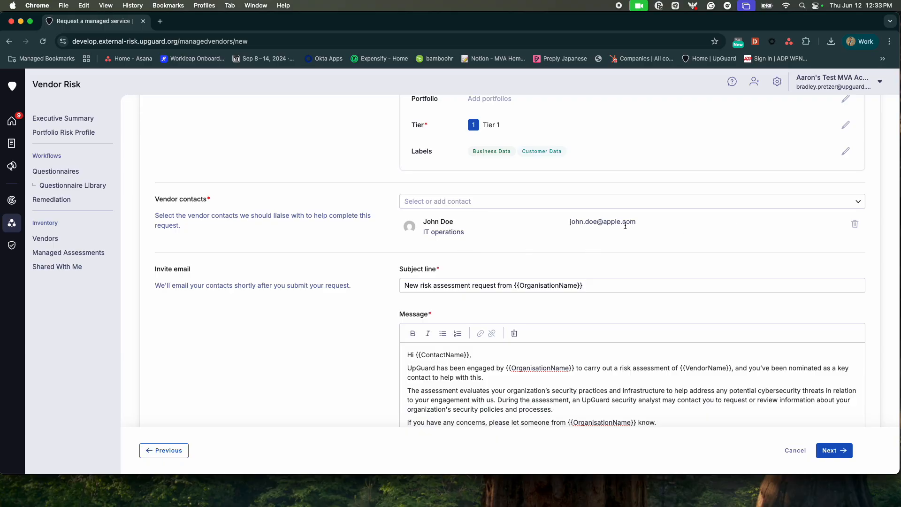
pyautogui.click(848, 226)
pyautogui.click(527, 205)
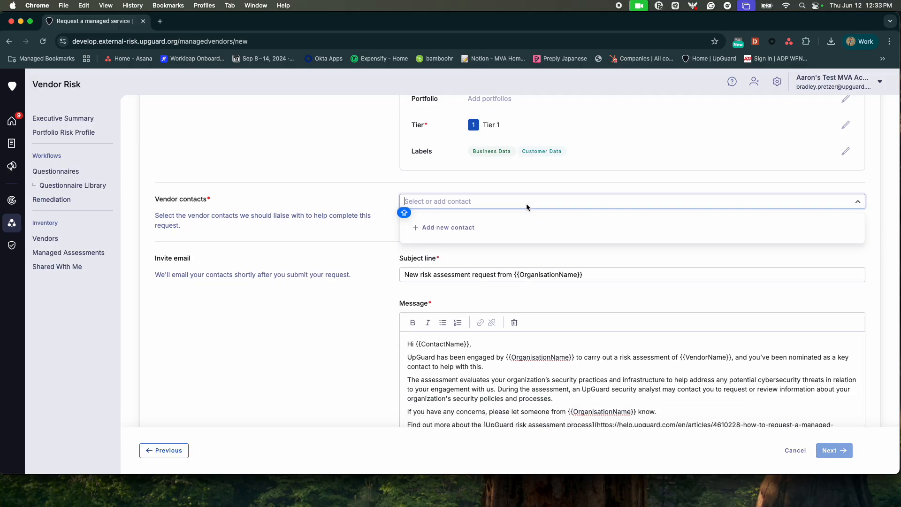
# Step: Save a new vendor contact with the contact's name, e-mail and the position IT Operations
pyautogui.click(503, 223)
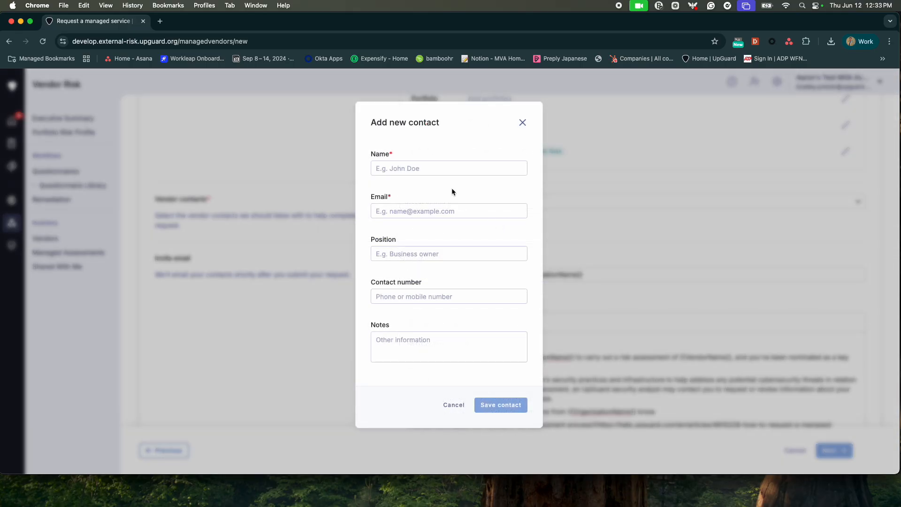
pyautogui.click(451, 169)
pyautogui.write('jo')
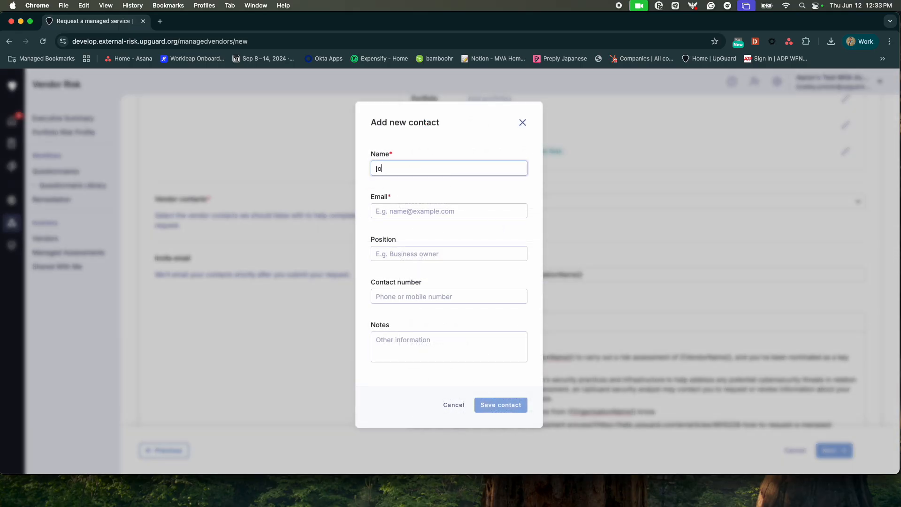
pyautogui.press('BackSpace')
pyautogui.press('BackSpace')
pyautogui.write('John Doe')
pyautogui.press('Tab')
pyautogui.write('jo')
pyautogui.press('BackSpace')
pyautogui.press('BackSpace')
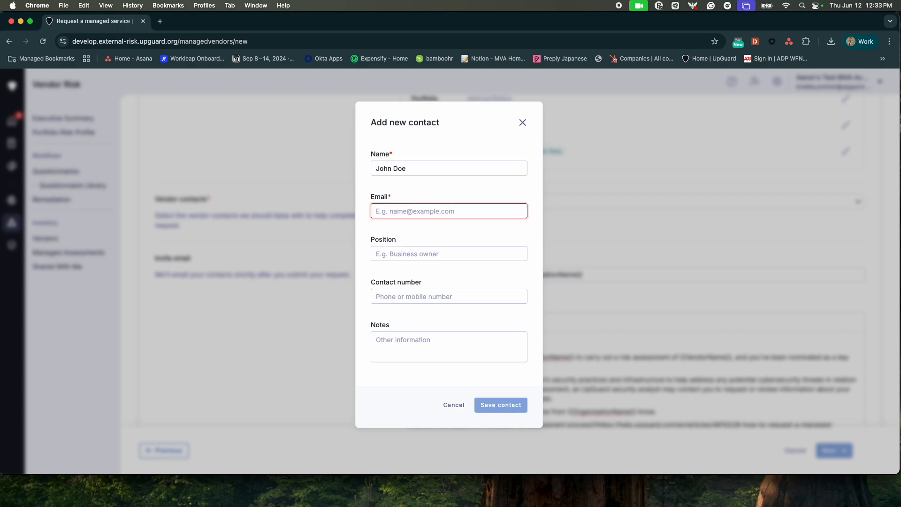
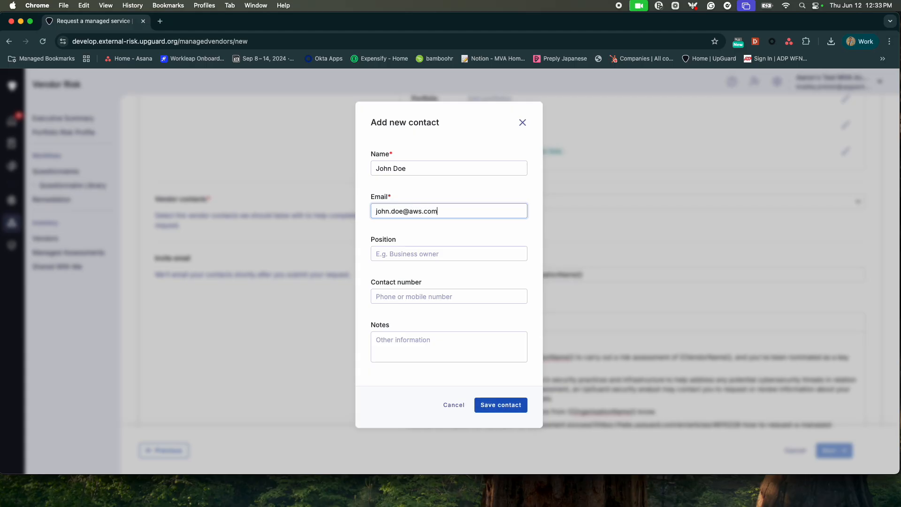
pyautogui.click(424, 248)
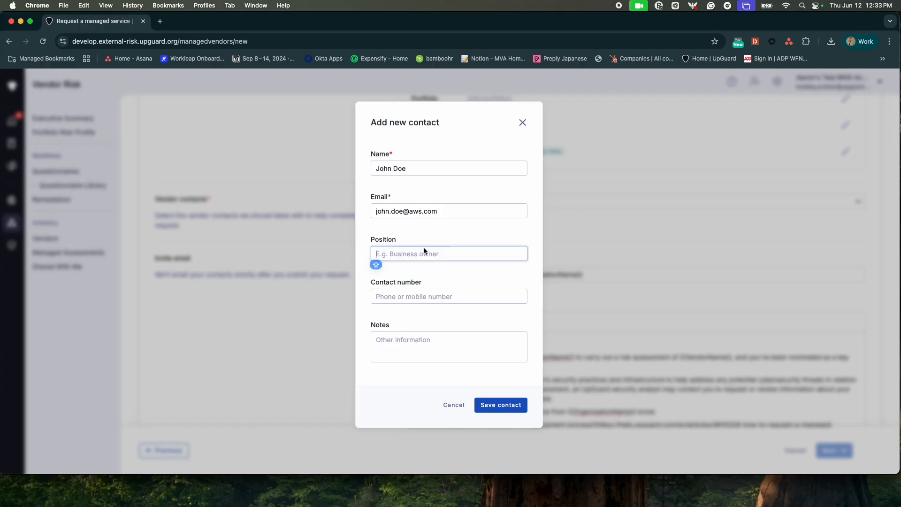
pyautogui.write('IT Operations')
pyautogui.click(497, 404)
pyautogui.scroll(-3, 572, 351)
# Step: Leave the invite email's subject and message unchanged and continue to Supporting information
pyautogui.scroll(-2, 572, 351)
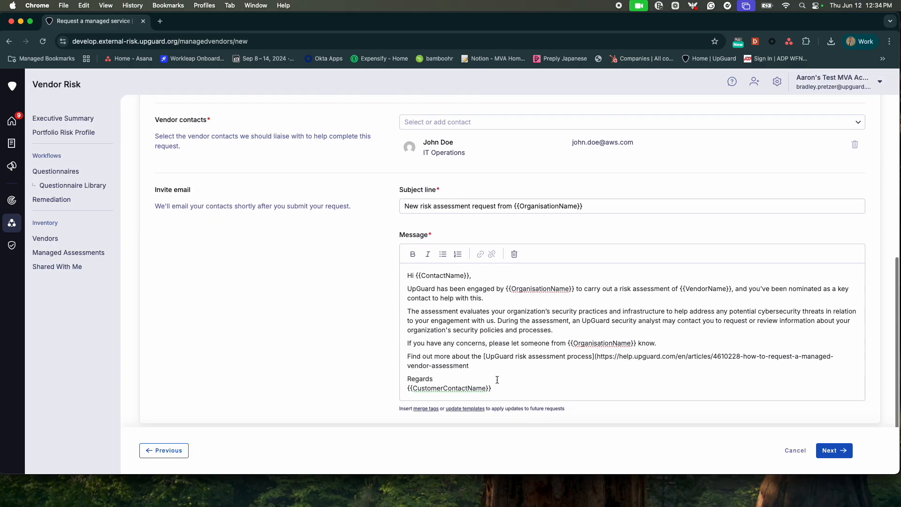
pyautogui.scroll(2, 497, 379)
pyautogui.scroll(2, 498, 381)
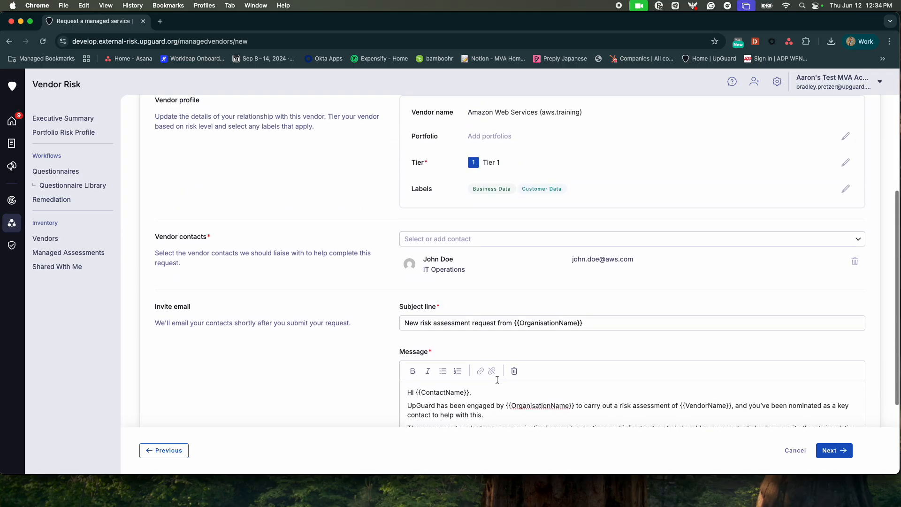
pyautogui.scroll(-4, 497, 378)
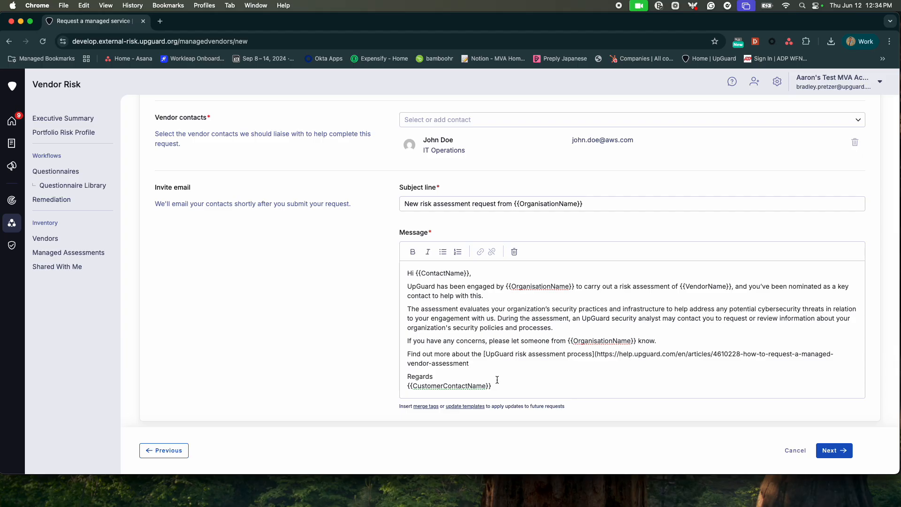
pyautogui.click(834, 451)
pyautogui.scroll(6, 645, 211)
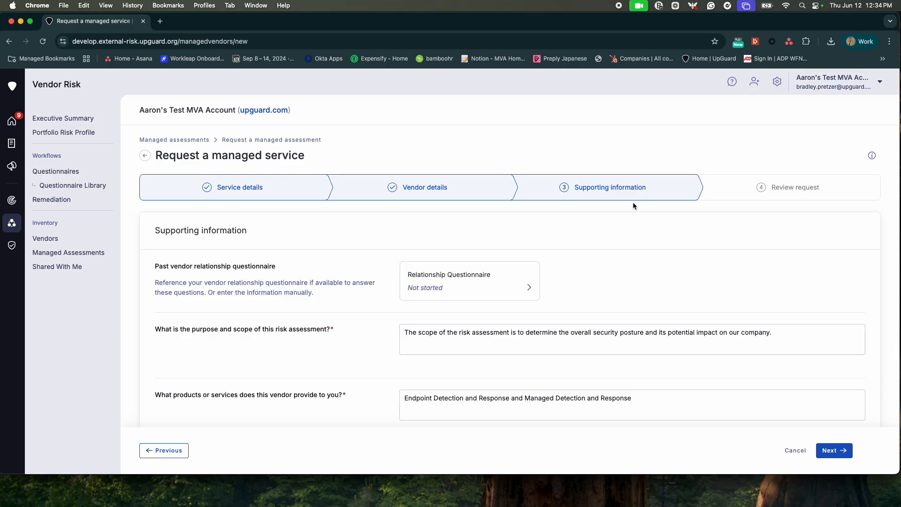
pyautogui.scroll(-3, 632, 204)
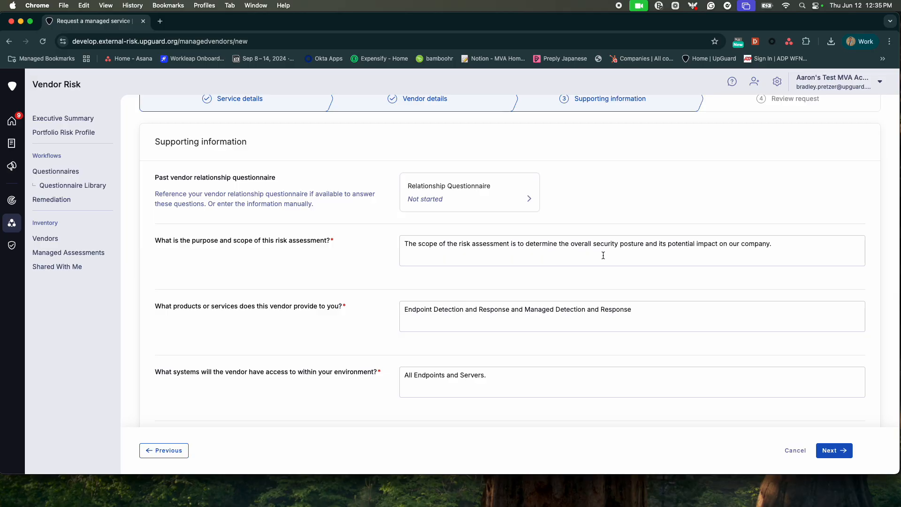
pyautogui.click(798, 255)
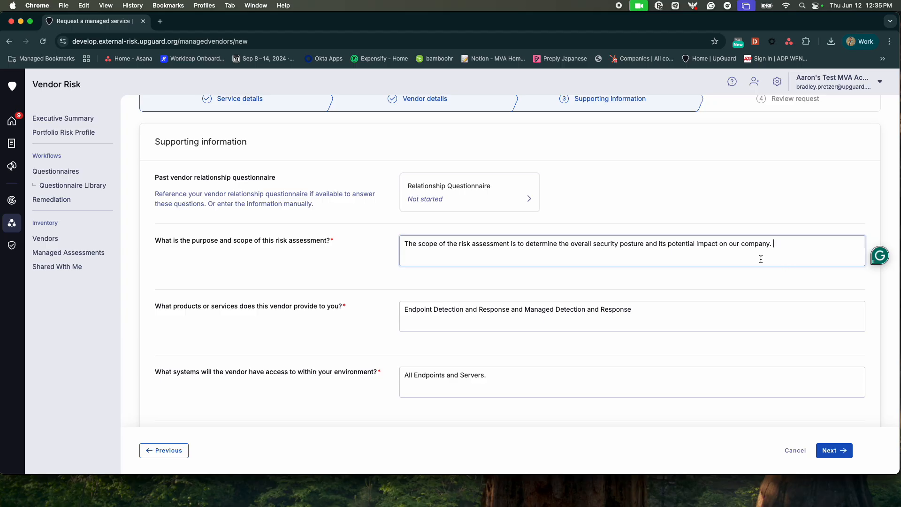
pyautogui.scroll(-3, 757, 259)
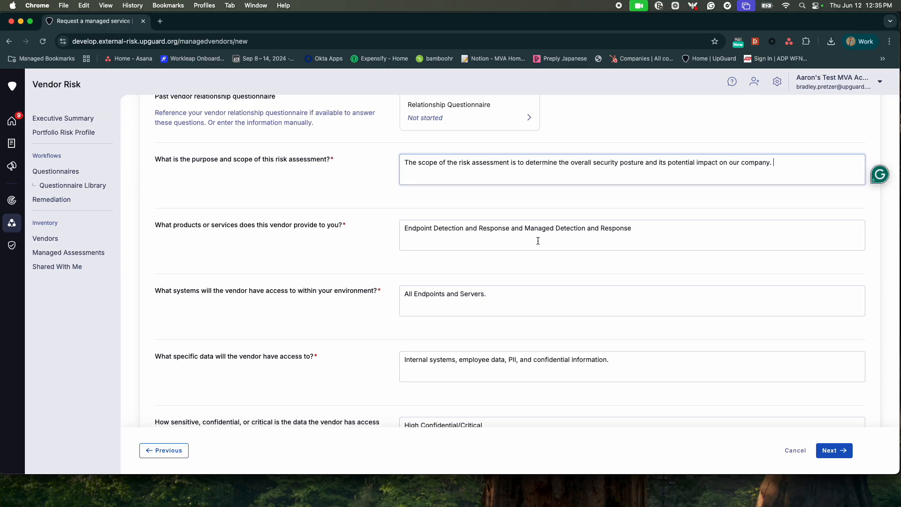
pyautogui.scroll(-2, 538, 241)
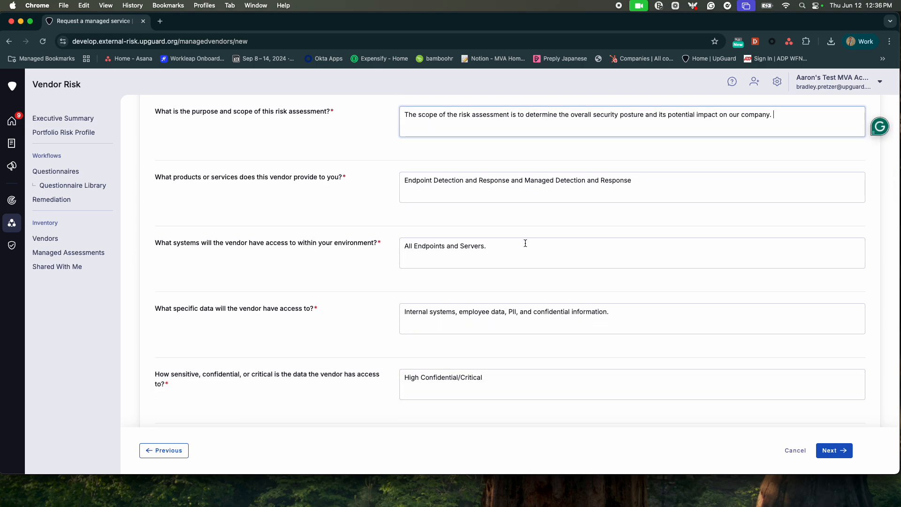
pyautogui.click(493, 247)
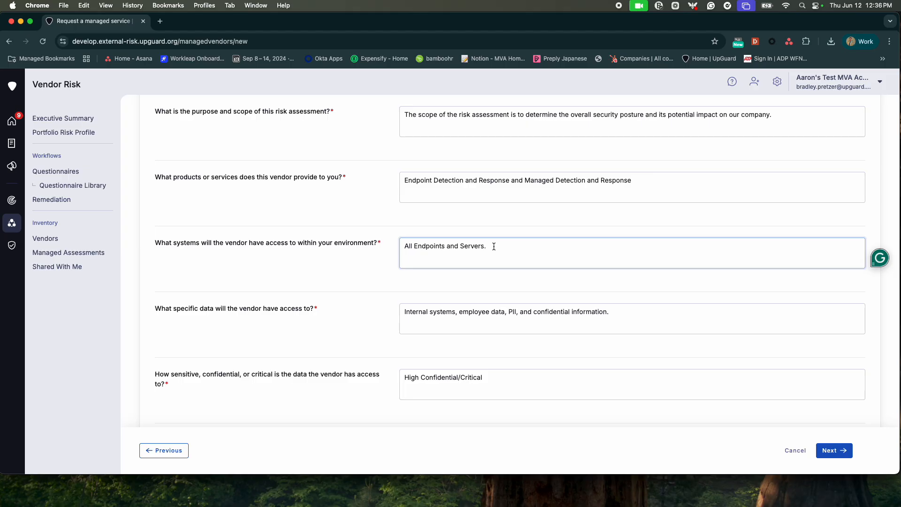
pyautogui.scroll(-1, 494, 246)
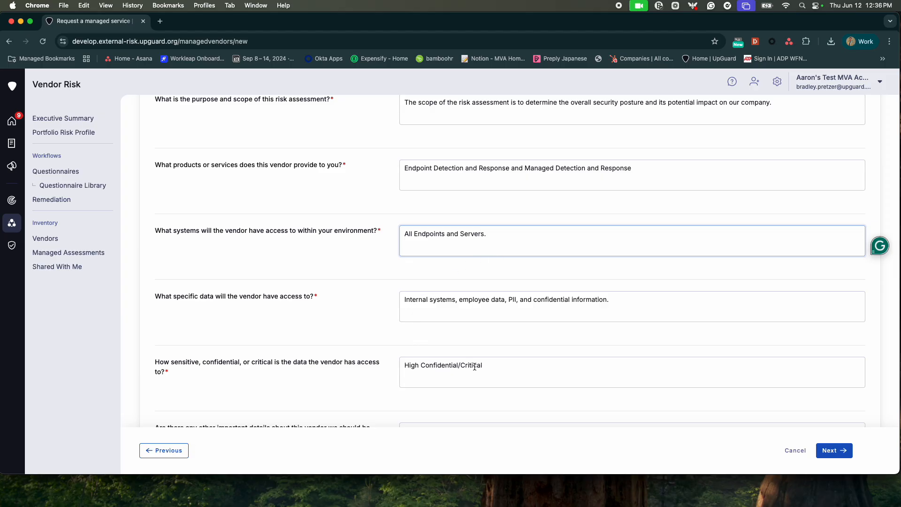
pyautogui.scroll(-5, 494, 368)
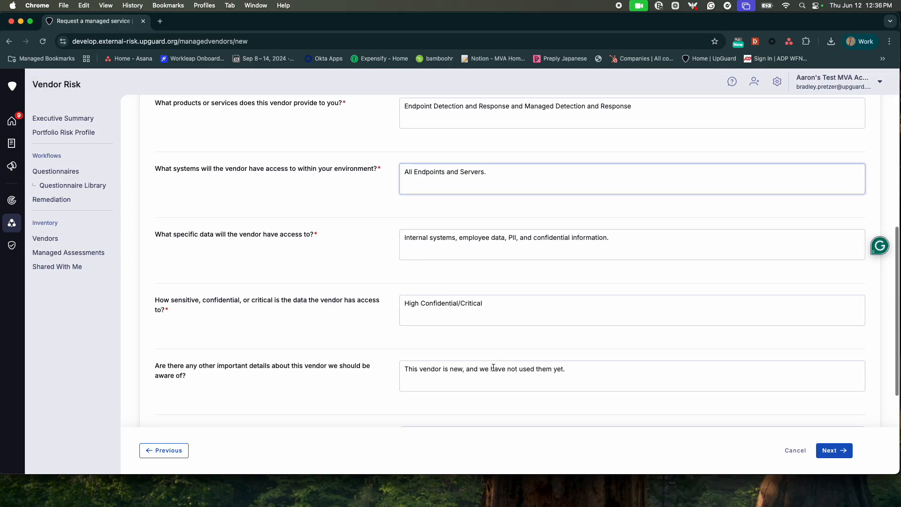
pyautogui.scroll(-1, 493, 367)
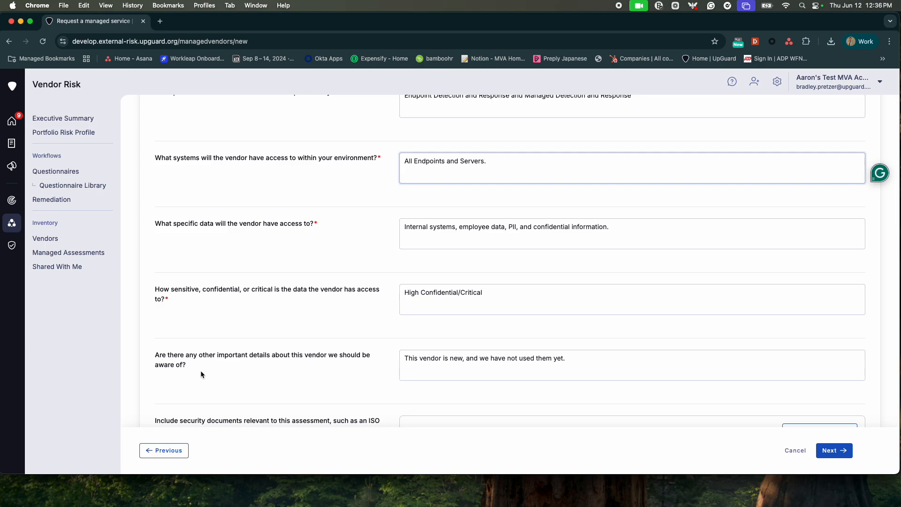
pyautogui.scroll(-3, 270, 378)
pyautogui.scroll(5, 270, 378)
pyautogui.scroll(5, 270, 378)
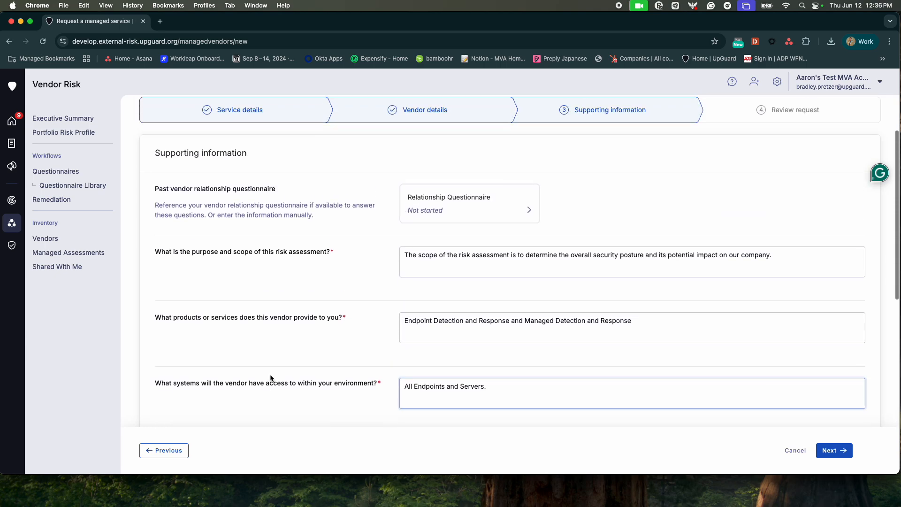
pyautogui.scroll(-1, 271, 375)
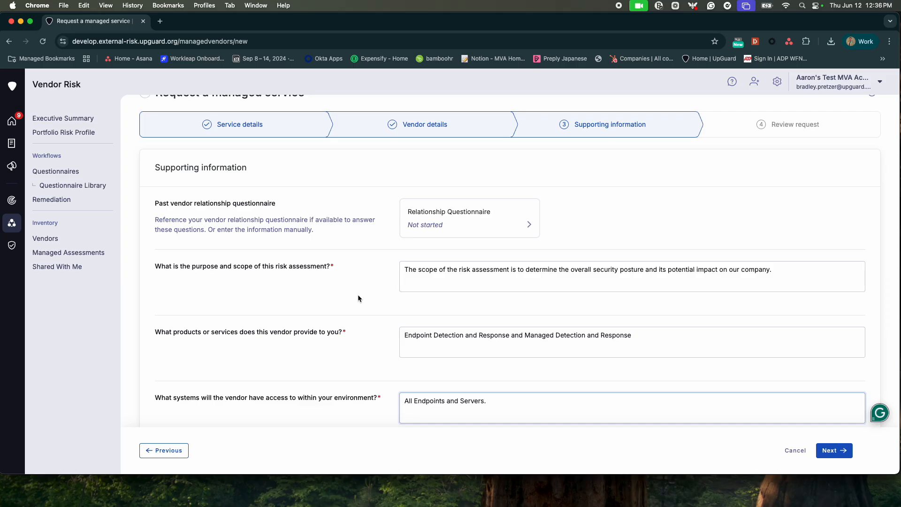
pyautogui.scroll(-2, 358, 295)
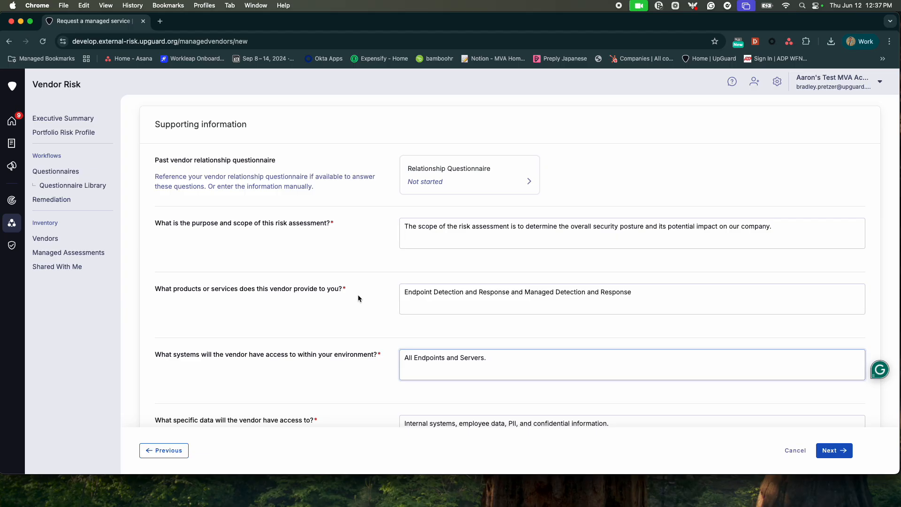
pyautogui.scroll(-5, 358, 296)
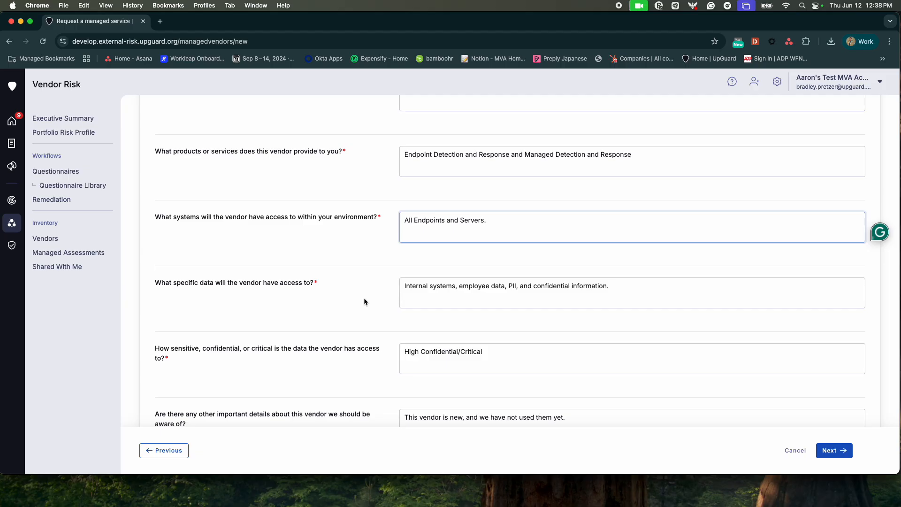
pyautogui.scroll(-4, 364, 298)
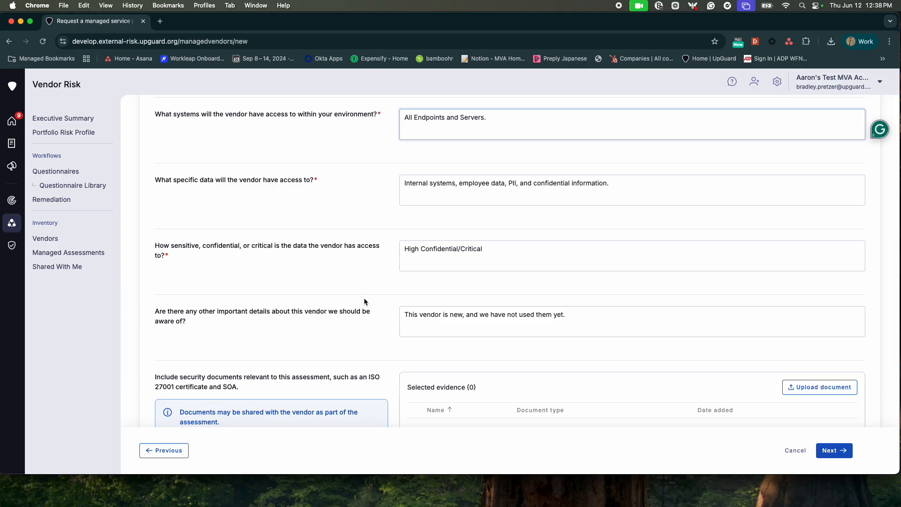
# Step: Look over the filled supporting information, then advance the request to the Review request page
pyautogui.scroll(-2, 364, 300)
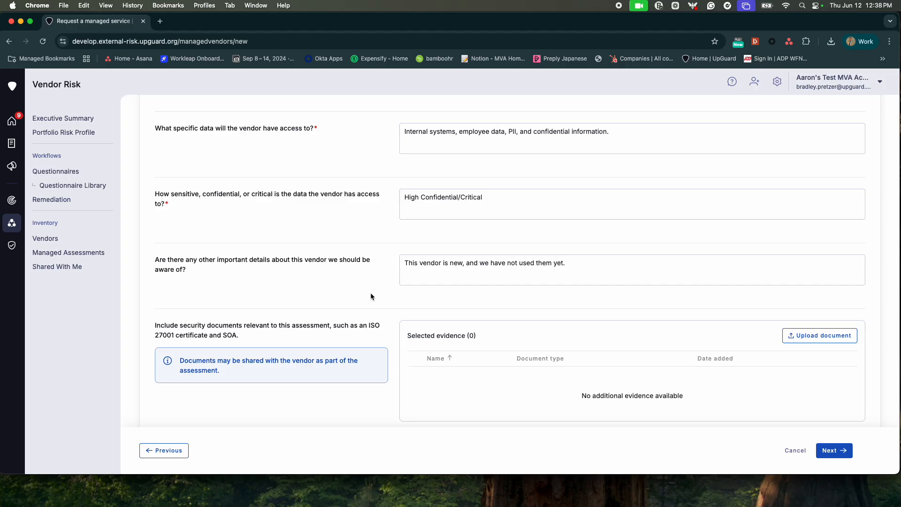
pyautogui.scroll(10, 547, 224)
pyautogui.scroll(-3, 558, 236)
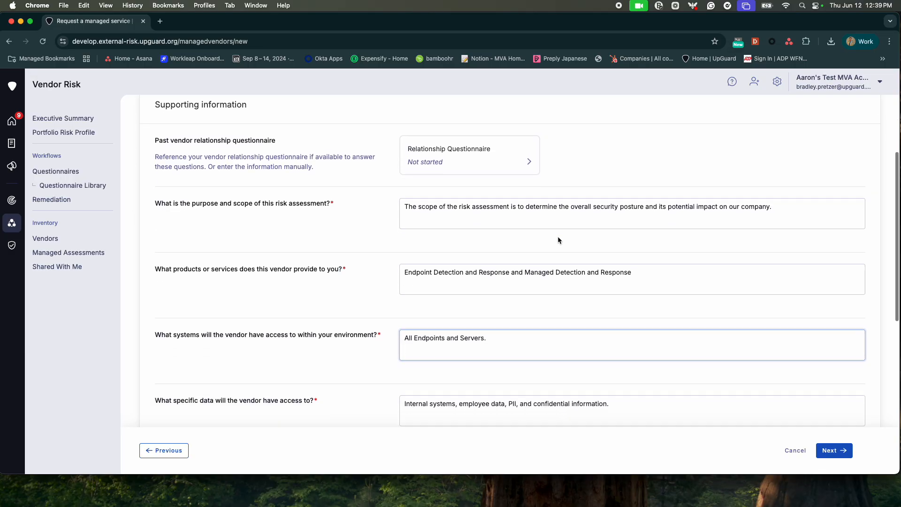
pyautogui.scroll(-8, 558, 237)
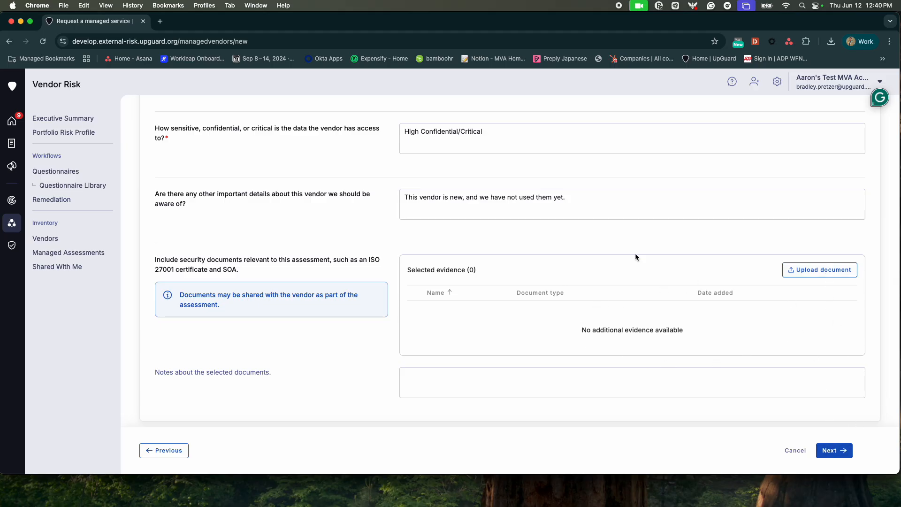
pyautogui.click(840, 450)
pyautogui.scroll(10, 700, 319)
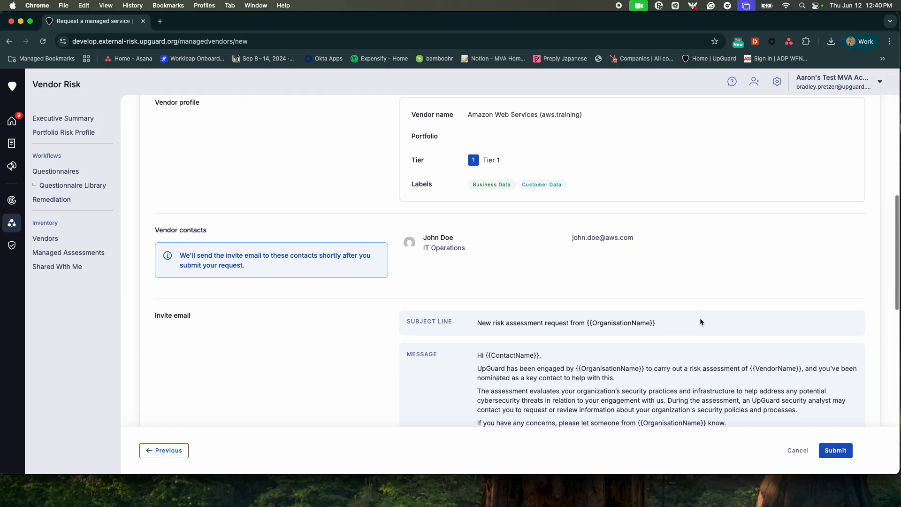
pyautogui.scroll(3, 700, 323)
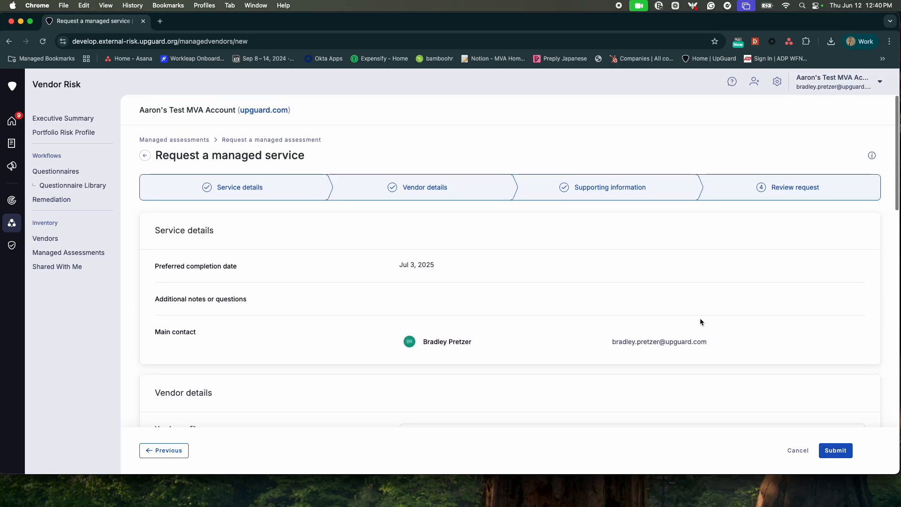
pyautogui.scroll(-1, 699, 320)
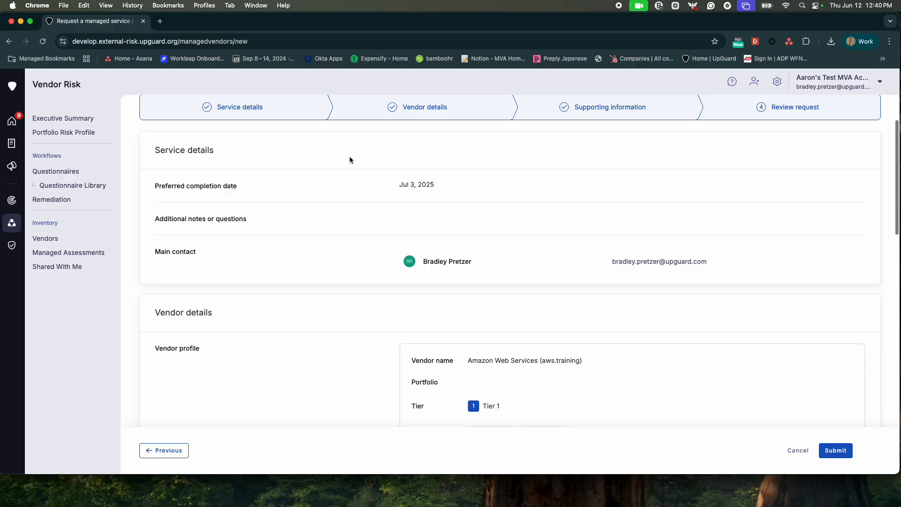
pyautogui.scroll(-1, 353, 178)
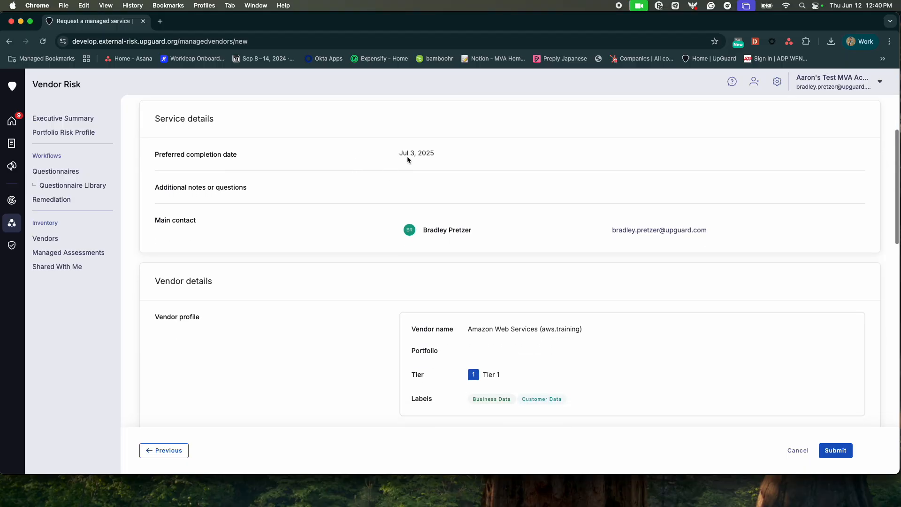
pyautogui.scroll(-1, 440, 156)
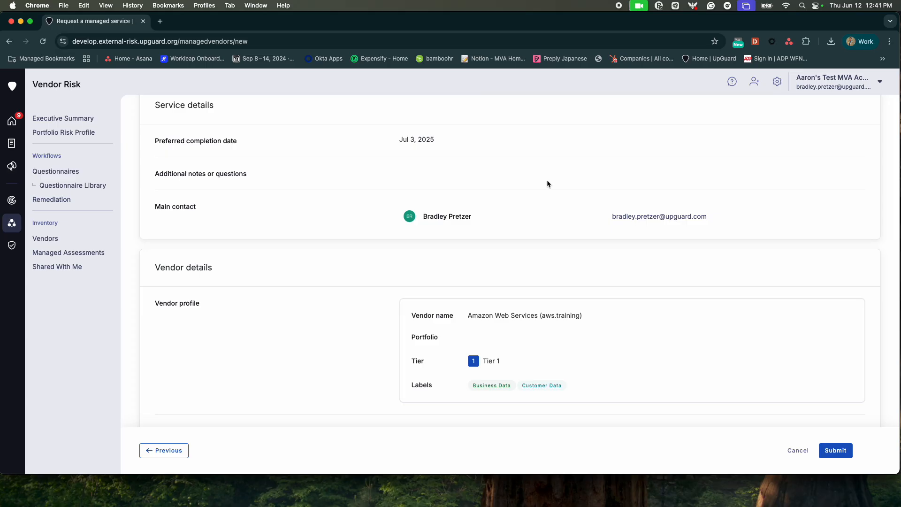
pyautogui.scroll(-1, 548, 184)
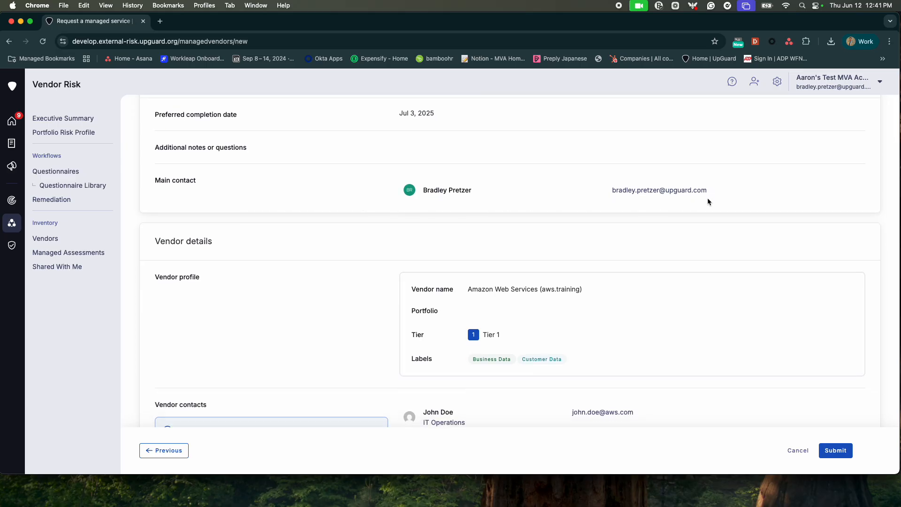
pyautogui.moveTo(708, 198); pyautogui.dragTo(395, 201)
pyautogui.scroll(1, 439, 200)
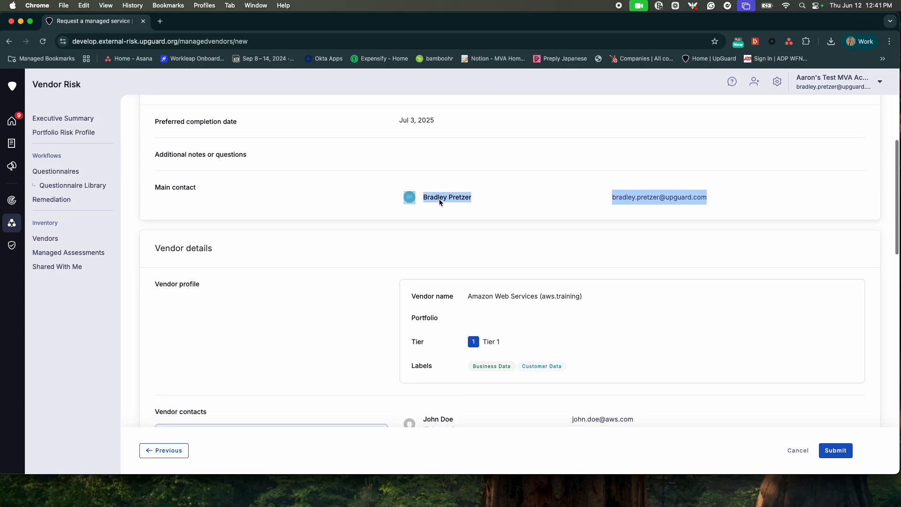
pyautogui.click(514, 214)
pyautogui.scroll(-1, 545, 248)
pyautogui.scroll(-2, 544, 251)
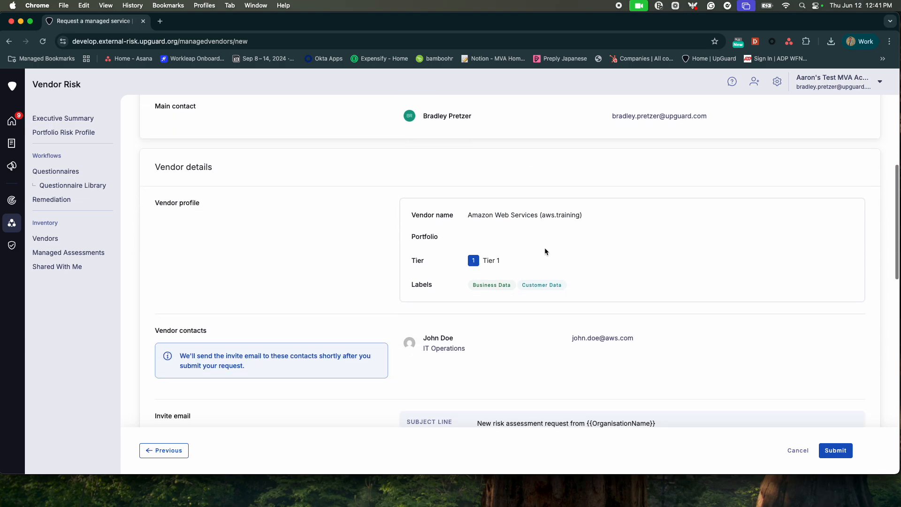
pyautogui.scroll(-2, 546, 252)
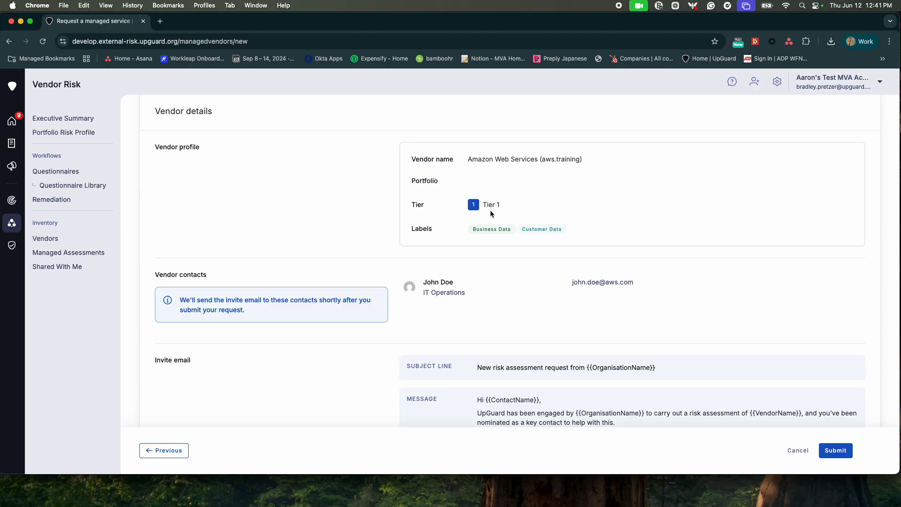
pyautogui.scroll(-1, 486, 248)
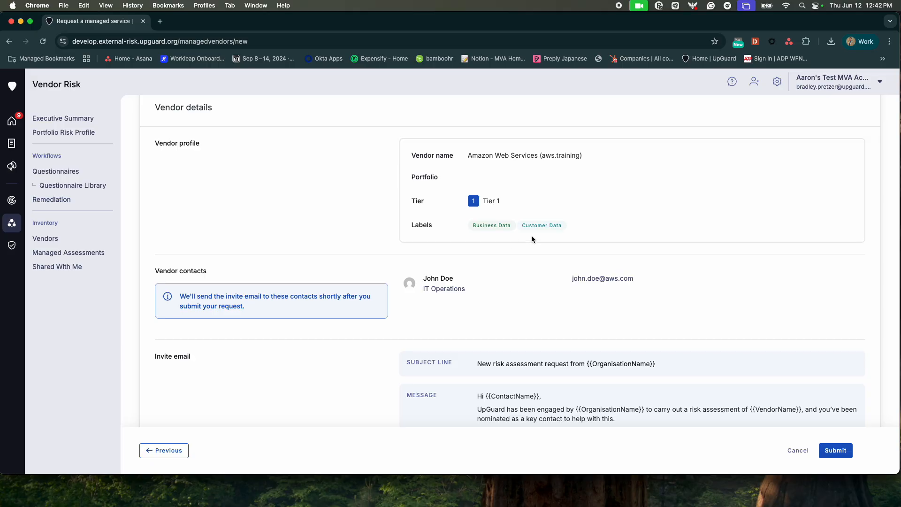
pyautogui.scroll(-3, 558, 235)
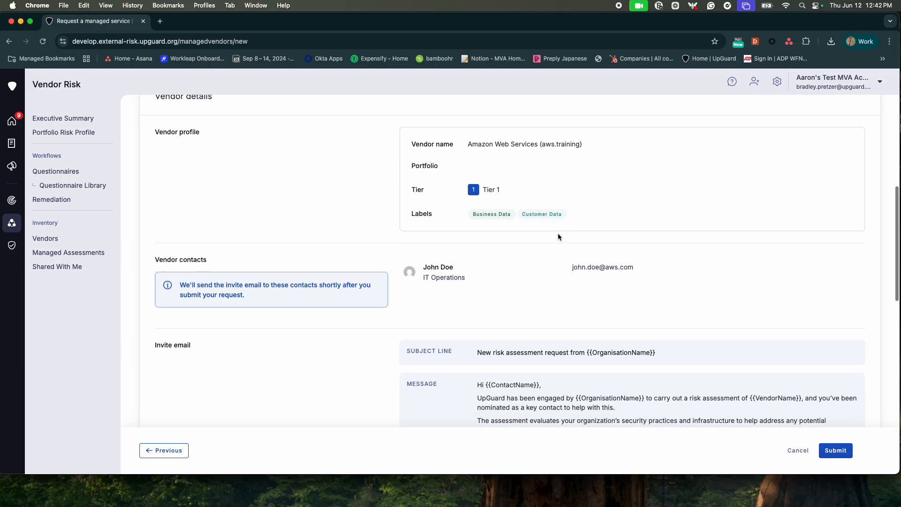
pyautogui.scroll(-1, 558, 235)
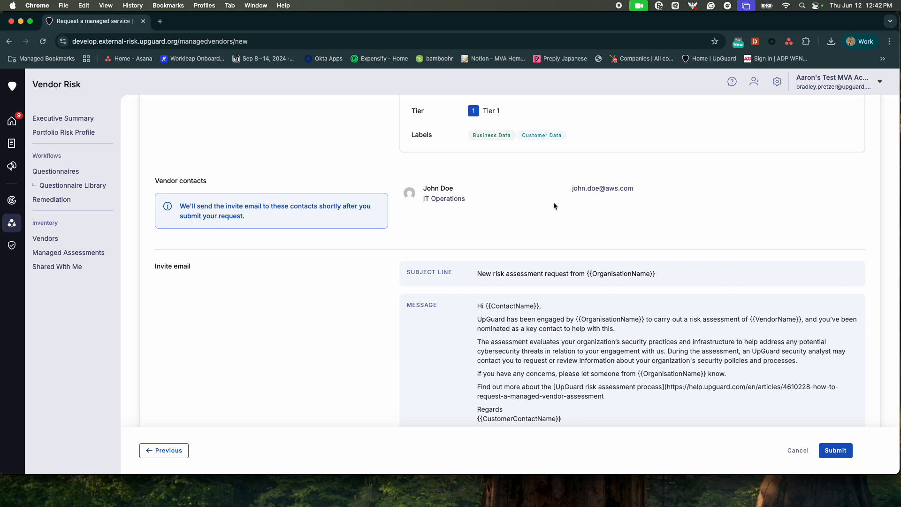
pyautogui.scroll(-5, 554, 205)
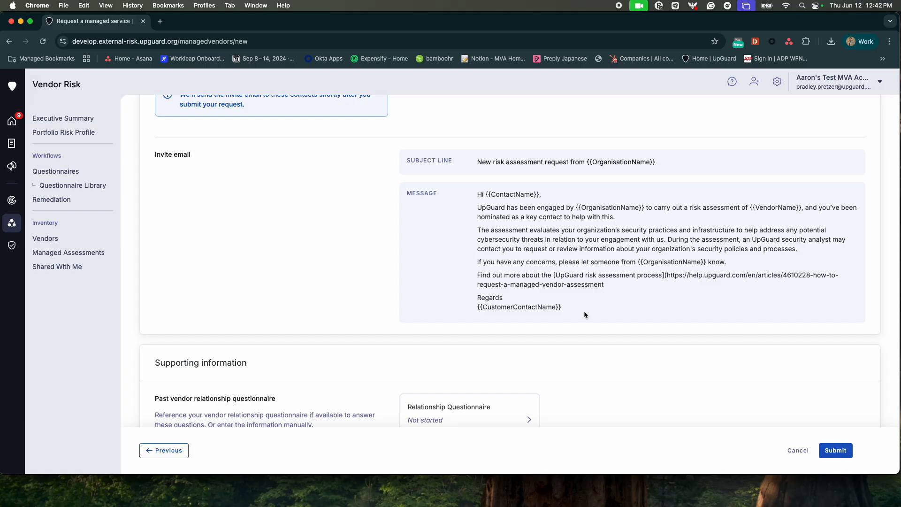
pyautogui.moveTo(585, 310); pyautogui.dragTo(426, 198)
pyautogui.scroll(-6, 399, 191)
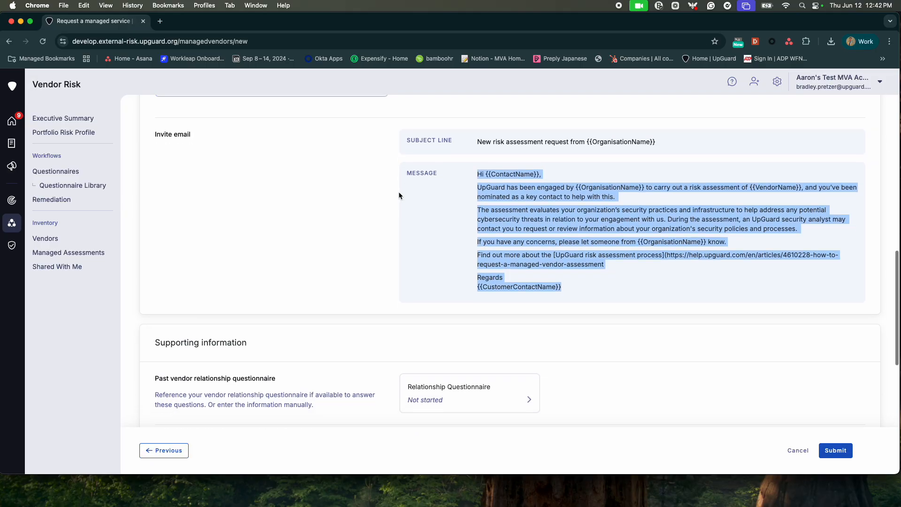
pyautogui.scroll(-4, 399, 192)
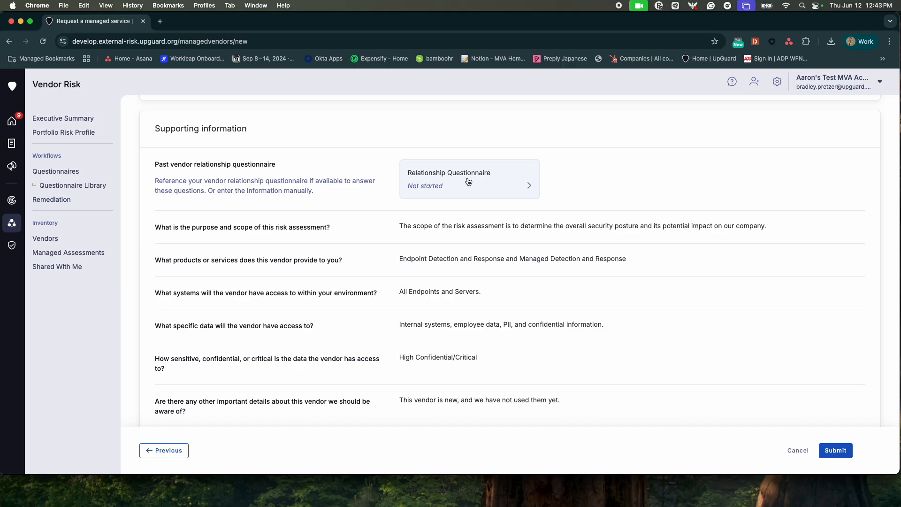
pyautogui.scroll(-3, 468, 181)
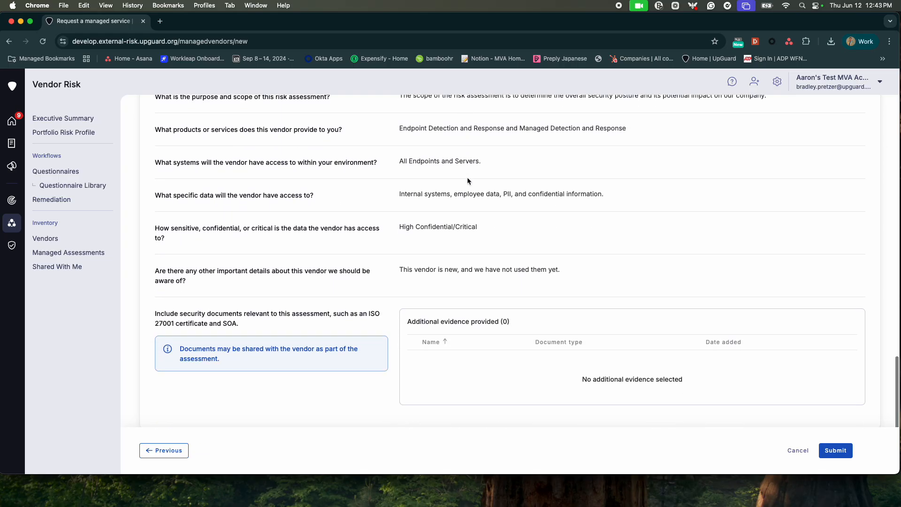
pyautogui.scroll(1, 469, 182)
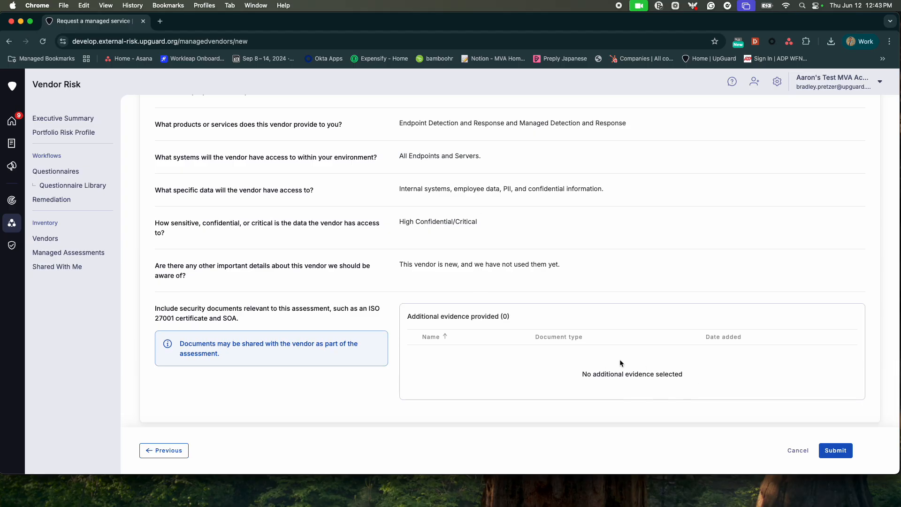
pyautogui.scroll(-1, 620, 363)
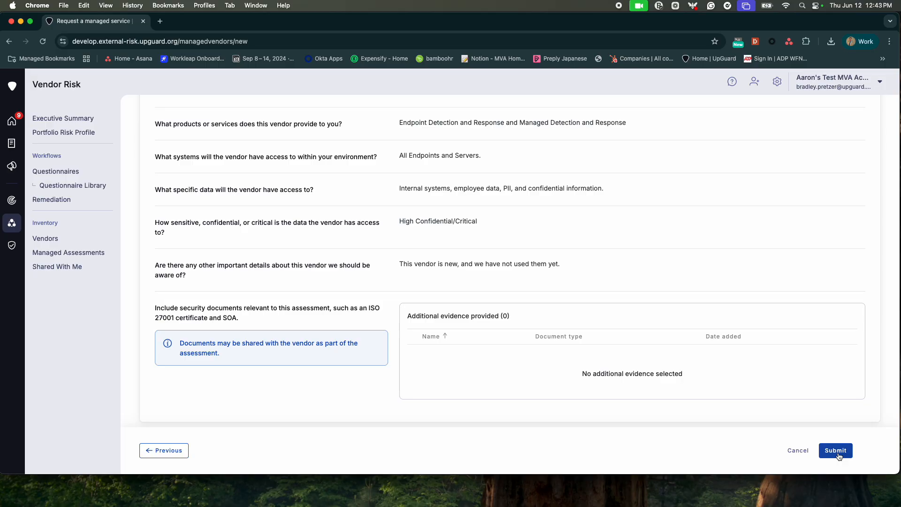
pyautogui.scroll(4, 750, 289)
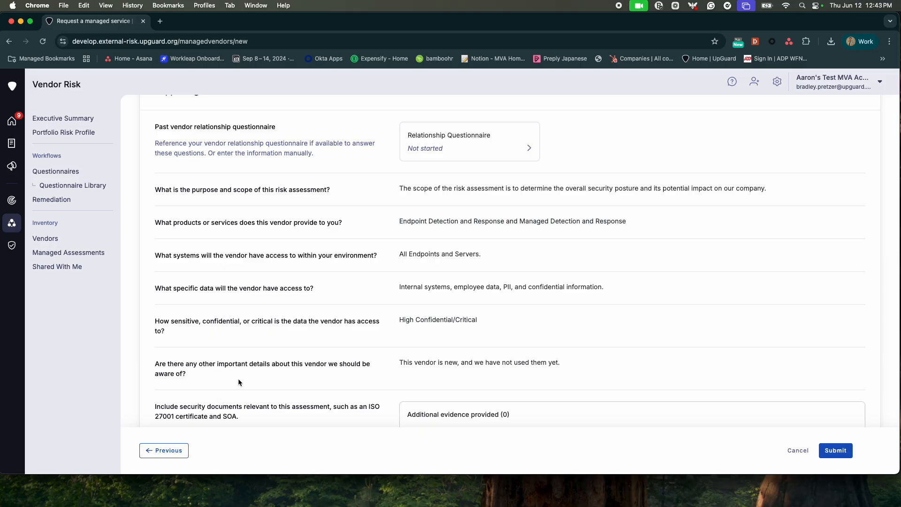
pyautogui.scroll(-3, 239, 378)
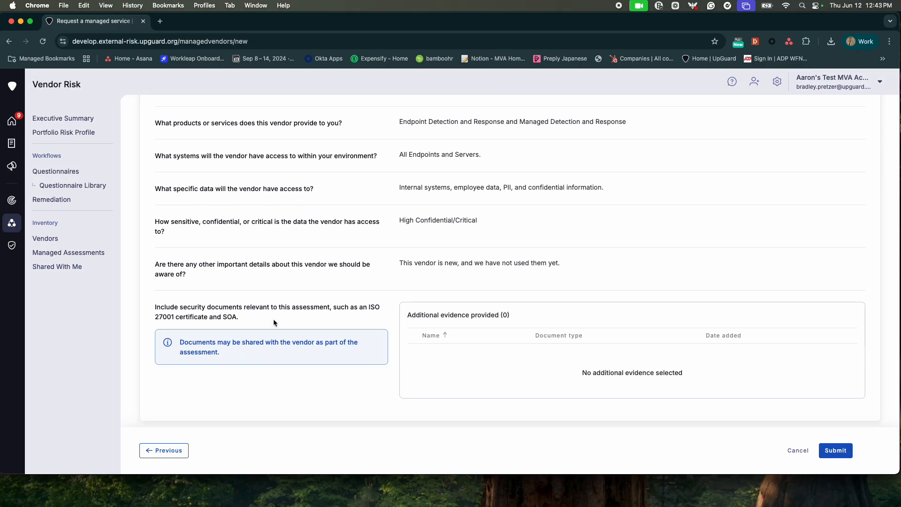
pyautogui.scroll(2, 390, 256)
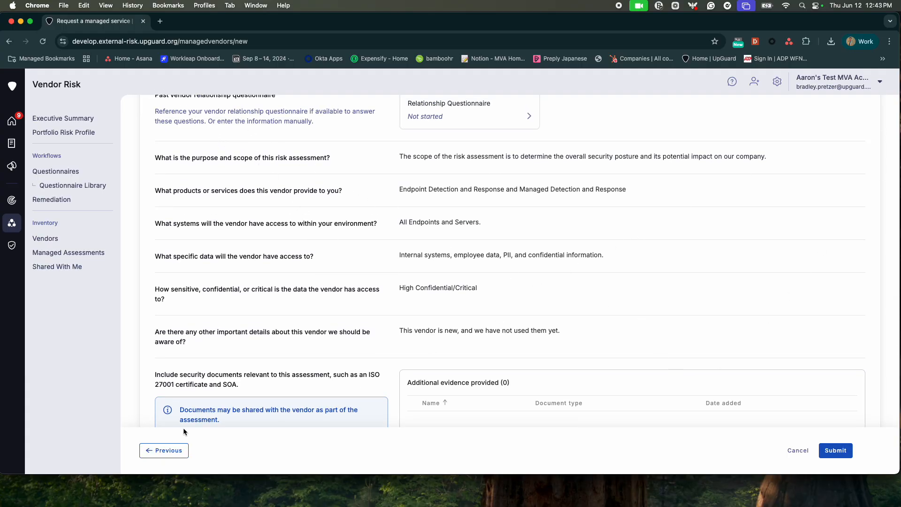
pyautogui.scroll(20, 450, 361)
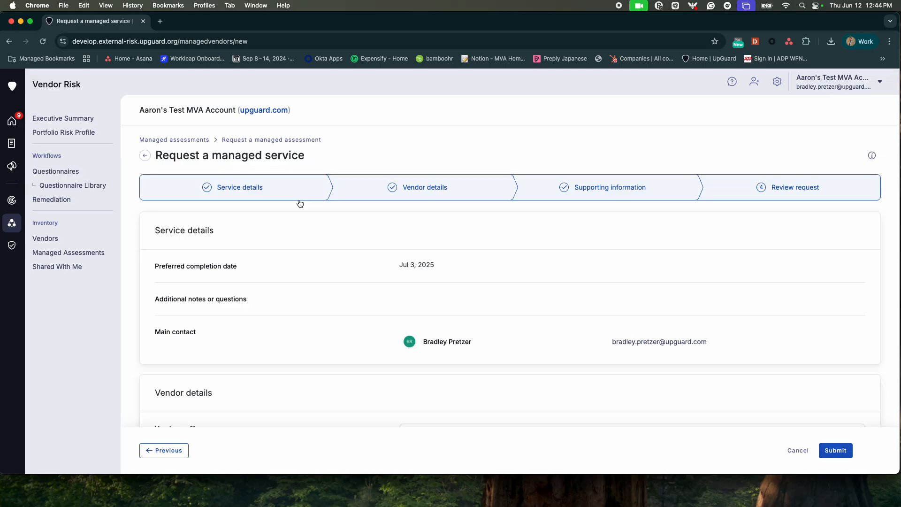
pyautogui.scroll(-15, 442, 289)
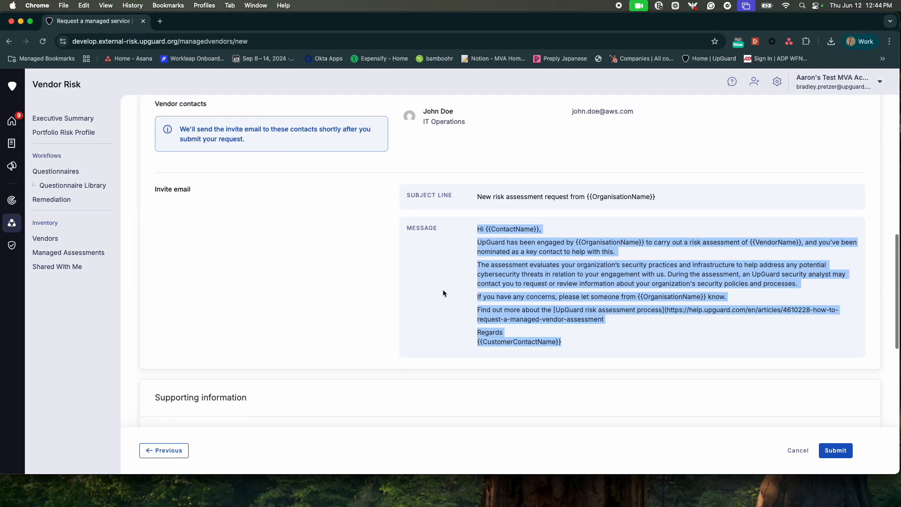
pyautogui.scroll(-5, 443, 291)
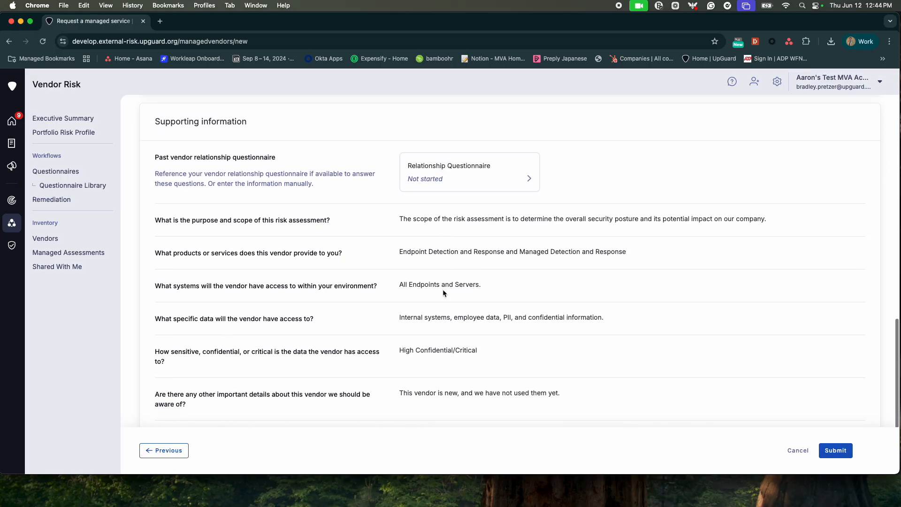
pyautogui.scroll(-1, 443, 289)
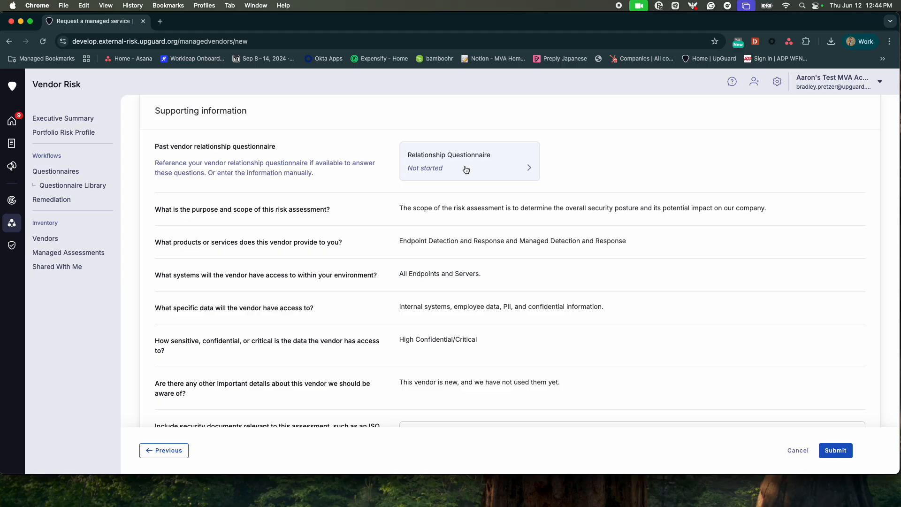
pyautogui.scroll(-5, 534, 229)
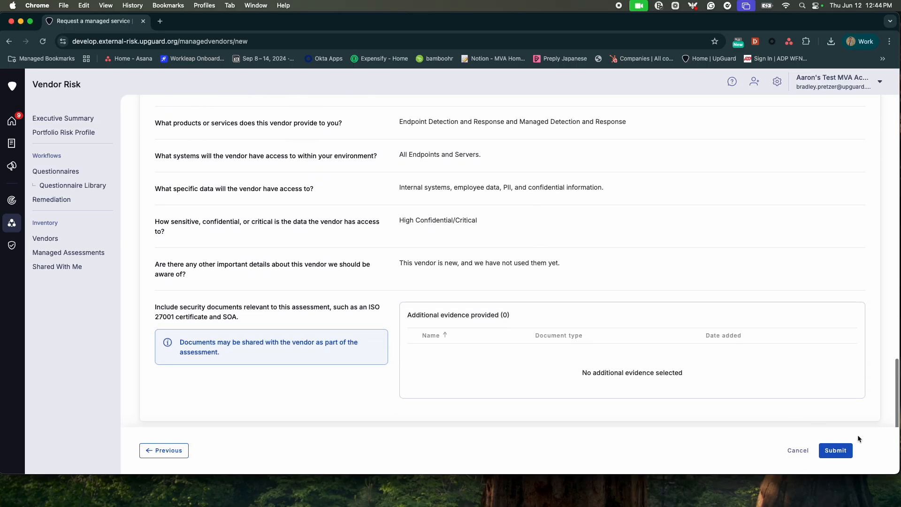